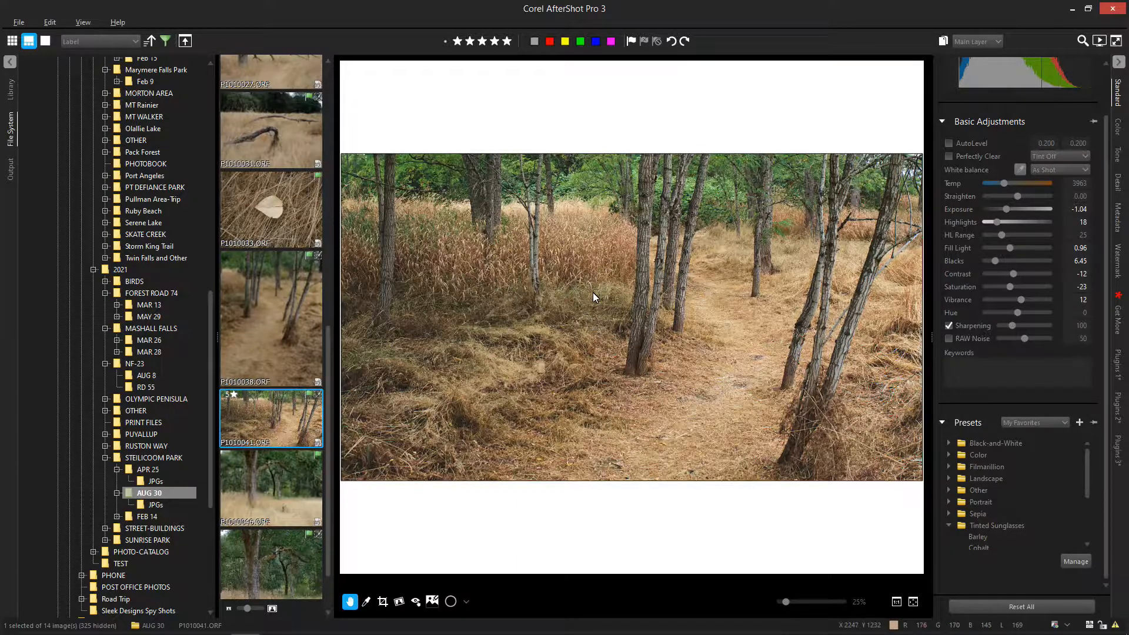
Add an adjustment layer with a brush region and set the layer's exposure to -1.21.
{"action": "left_click", "coordinate": [943, 41]}
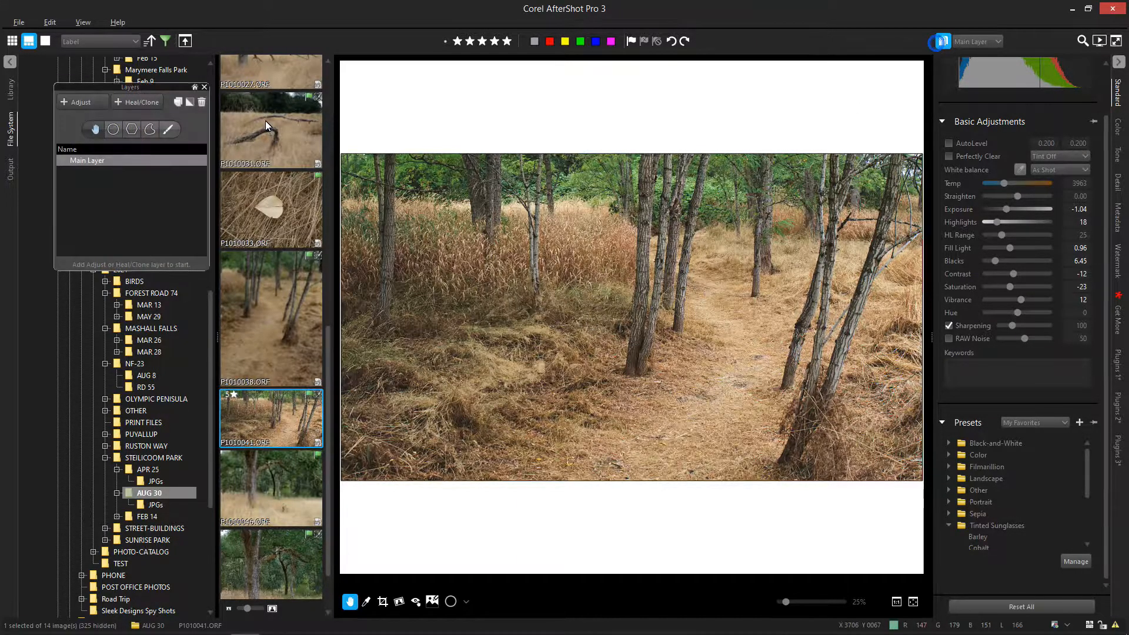
{"action": "left_click", "coordinate": [73, 103]}
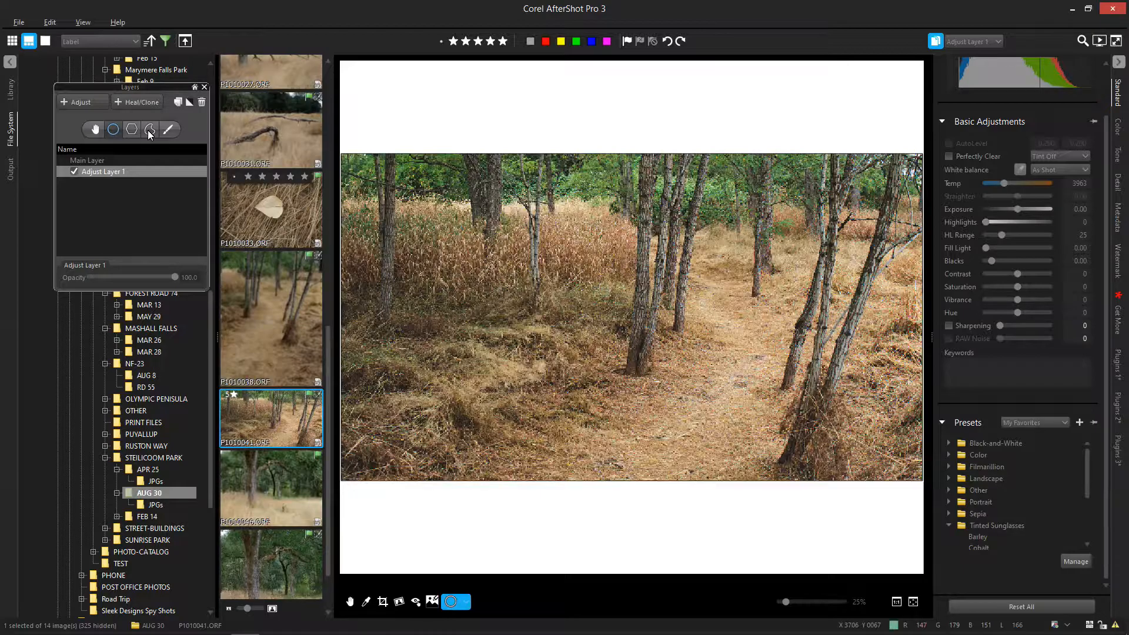
{"action": "left_click", "coordinate": [167, 130]}
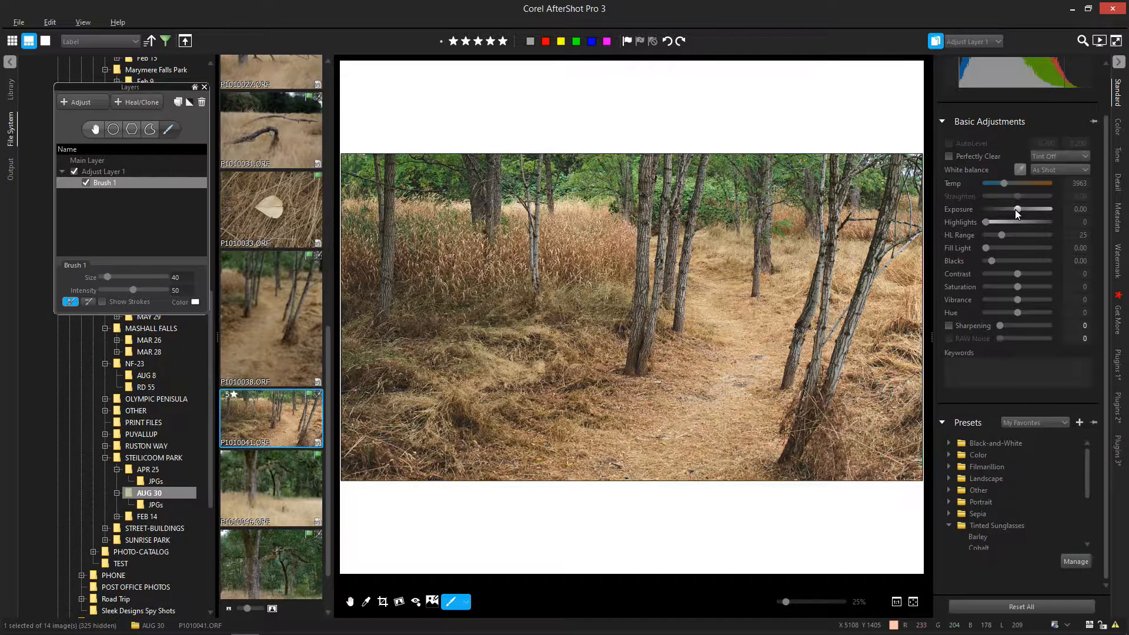
{"action": "left_click_drag", "start_coordinate": [1016, 210], "coordinate": [1003, 210]}
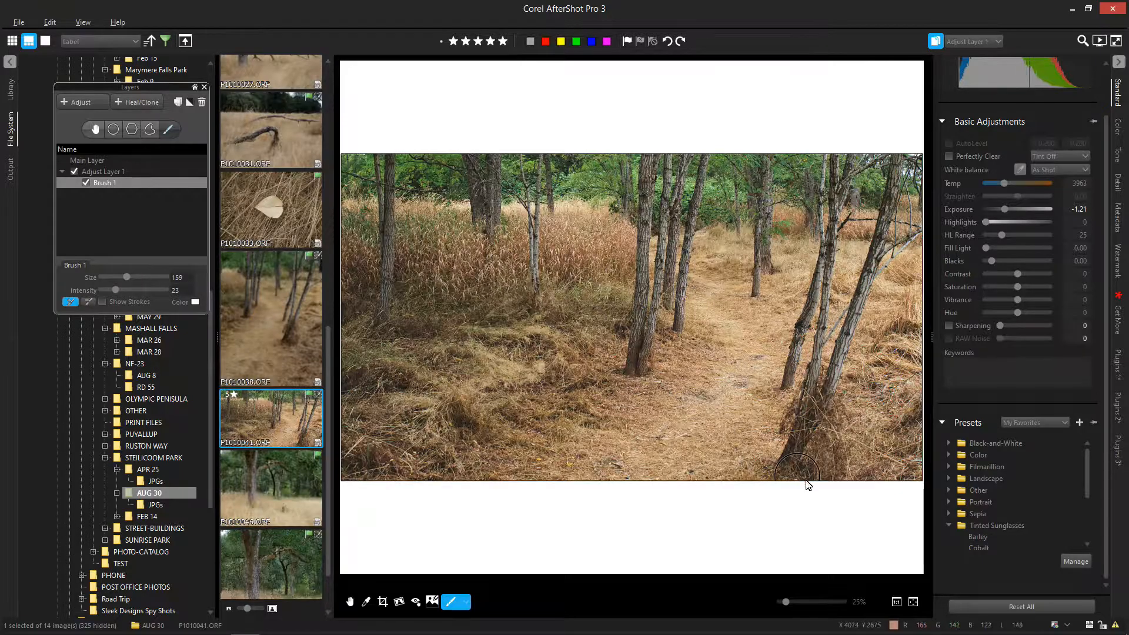
Paint the photo's four corners with the brush at intensity 23, enlarging it to size 400, and set the layer's exposure to -0.42.
{"action": "mouse_move", "coordinate": [894, 453]}
{"action": "left_mouse_down"}
{"action": "mouse_move", "coordinate": [917, 471]}
{"action": "mouse_move", "coordinate": [886, 480]}
{"action": "mouse_move", "coordinate": [906, 480]}
{"action": "mouse_move", "coordinate": [923, 407]}
{"action": "mouse_move", "coordinate": [881, 475]}
{"action": "mouse_move", "coordinate": [916, 453]}
{"action": "mouse_move", "coordinate": [810, 474]}
{"action": "mouse_move", "coordinate": [835, 474]}
{"action": "mouse_move", "coordinate": [830, 483]}
{"action": "mouse_move", "coordinate": [892, 450]}
{"action": "mouse_move", "coordinate": [821, 471]}
{"action": "mouse_move", "coordinate": [920, 476]}
{"action": "mouse_move", "coordinate": [796, 499]}
{"action": "left_mouse_up"}
{"action": "scroll", "coordinate": [796, 499], "scroll_direction": "up", "scroll_amount": 5}
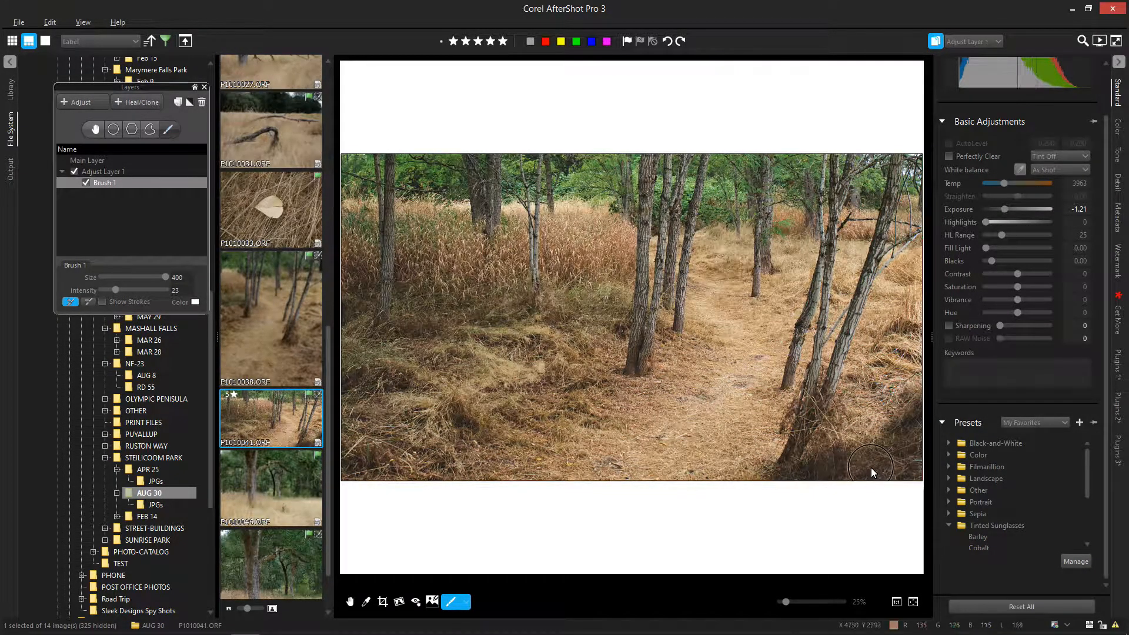
{"action": "mouse_move", "coordinate": [370, 472]}
{"action": "left_mouse_down"}
{"action": "mouse_move", "coordinate": [344, 442]}
{"action": "mouse_move", "coordinate": [407, 471]}
{"action": "mouse_move", "coordinate": [386, 481]}
{"action": "mouse_move", "coordinate": [363, 448]}
{"action": "mouse_move", "coordinate": [363, 462]}
{"action": "mouse_move", "coordinate": [486, 497]}
{"action": "left_mouse_up"}
{"action": "mouse_move", "coordinate": [915, 182]}
{"action": "left_mouse_down"}
{"action": "mouse_move", "coordinate": [859, 146]}
{"action": "mouse_move", "coordinate": [919, 158]}
{"action": "mouse_move", "coordinate": [934, 206]}
{"action": "left_mouse_up"}
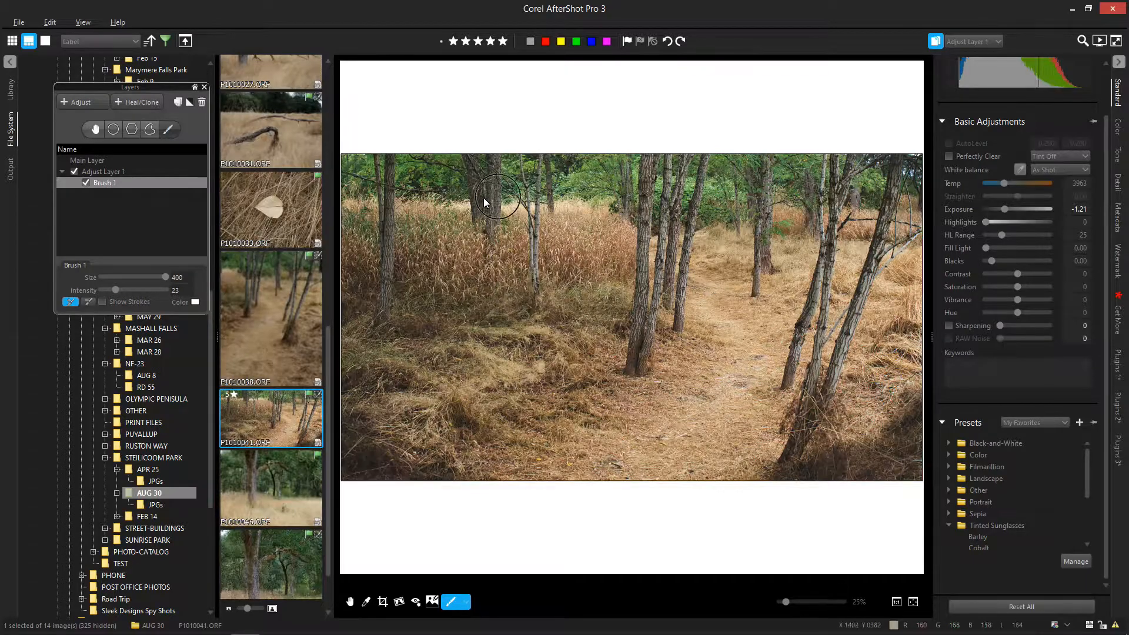
{"action": "mouse_move", "coordinate": [363, 175]}
{"action": "left_mouse_down"}
{"action": "mouse_move", "coordinate": [339, 177]}
{"action": "mouse_move", "coordinate": [358, 229]}
{"action": "mouse_move", "coordinate": [386, 176]}
{"action": "mouse_move", "coordinate": [428, 162]}
{"action": "mouse_move", "coordinate": [364, 211]}
{"action": "mouse_move", "coordinate": [354, 258]}
{"action": "left_mouse_up"}
{"action": "left_click_drag", "start_coordinate": [1004, 210], "coordinate": [996, 214]}
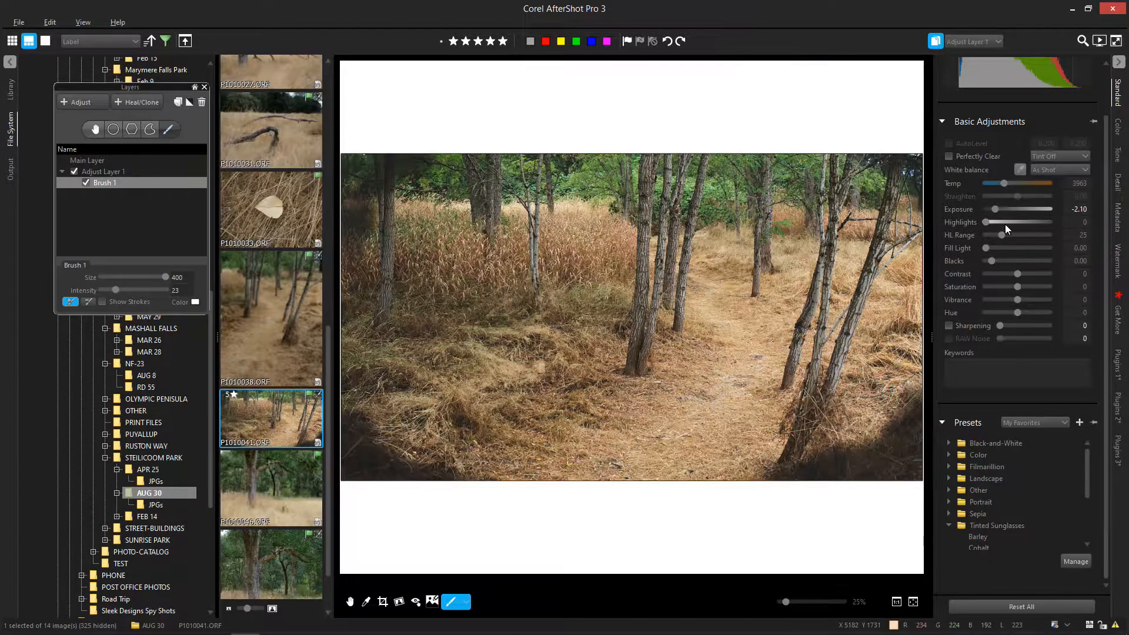
{"action": "left_click_drag", "start_coordinate": [1000, 210], "coordinate": [1014, 210]}
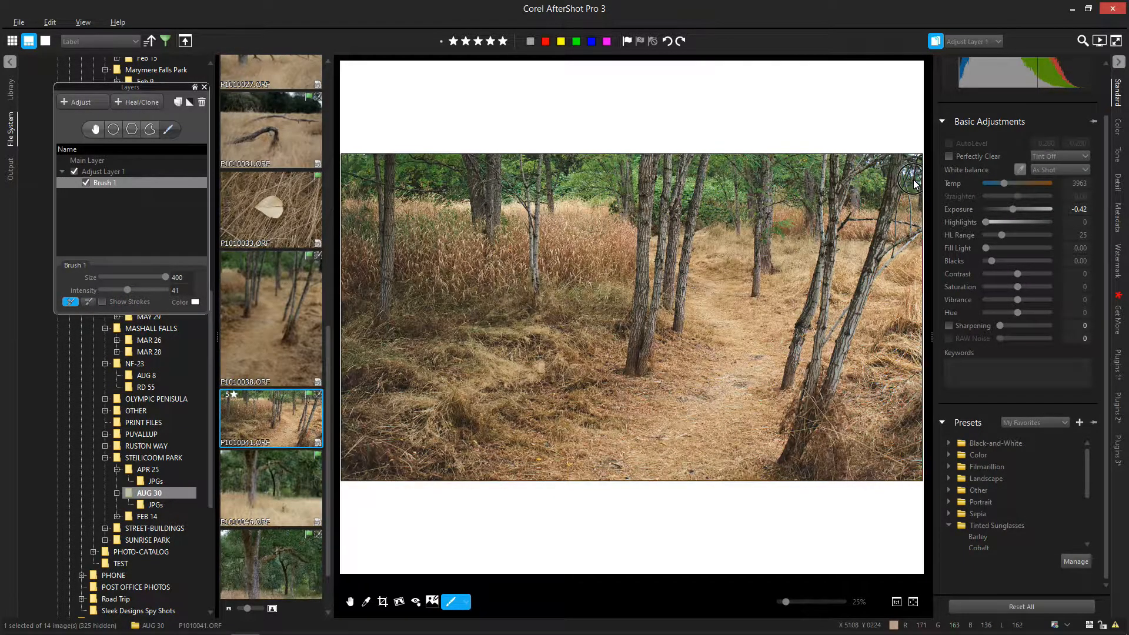
Dab the photo's four corners with the brush at intensity 100 and set the layer's exposure to -0.64.
{"action": "left_click_drag", "start_coordinate": [127, 290], "coordinate": [172, 301]}
{"action": "left_click_drag", "start_coordinate": [911, 182], "coordinate": [910, 170]}
{"action": "mouse_move", "coordinate": [355, 177]}
{"action": "left_mouse_down"}
{"action": "mouse_move", "coordinate": [349, 211]}
{"action": "mouse_move", "coordinate": [355, 162]}
{"action": "mouse_move", "coordinate": [383, 160]}
{"action": "mouse_move", "coordinate": [353, 174]}
{"action": "left_mouse_up"}
{"action": "mouse_move", "coordinate": [349, 465]}
{"action": "left_mouse_down"}
{"action": "mouse_move", "coordinate": [385, 496]}
{"action": "mouse_move", "coordinate": [348, 454]}
{"action": "left_mouse_up"}
{"action": "mouse_move", "coordinate": [885, 483]}
{"action": "left_mouse_down"}
{"action": "mouse_move", "coordinate": [909, 484]}
{"action": "mouse_move", "coordinate": [934, 455]}
{"action": "mouse_move", "coordinate": [910, 478]}
{"action": "mouse_move", "coordinate": [915, 461]}
{"action": "mouse_move", "coordinate": [857, 495]}
{"action": "mouse_move", "coordinate": [909, 478]}
{"action": "mouse_move", "coordinate": [923, 439]}
{"action": "mouse_move", "coordinate": [885, 482]}
{"action": "left_mouse_up"}
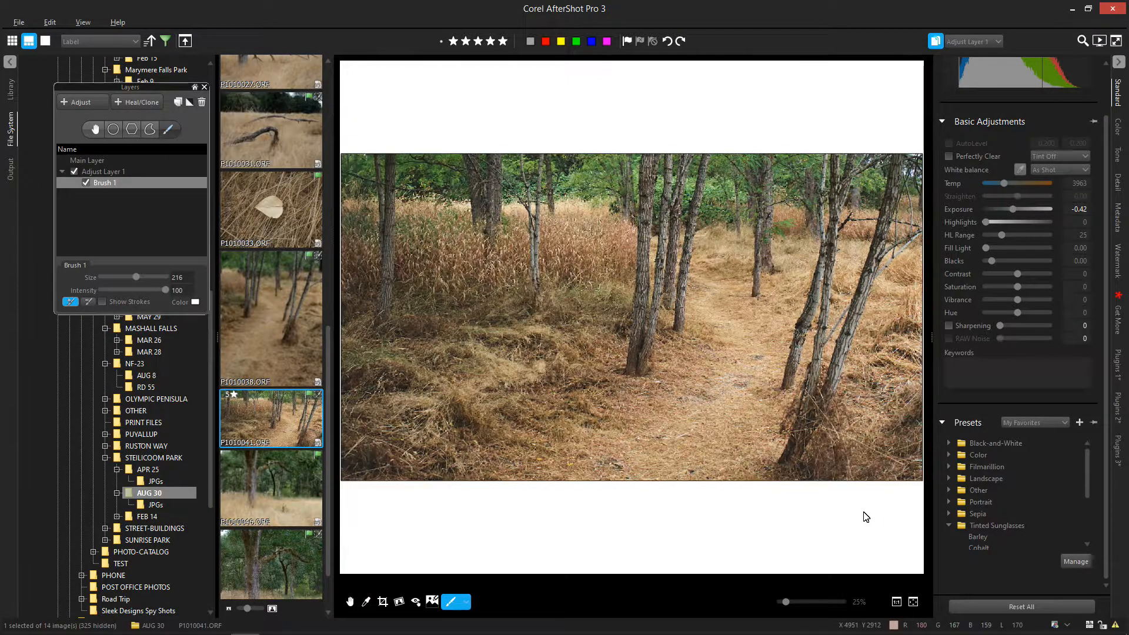
{"action": "left_click", "coordinate": [1014, 210]}
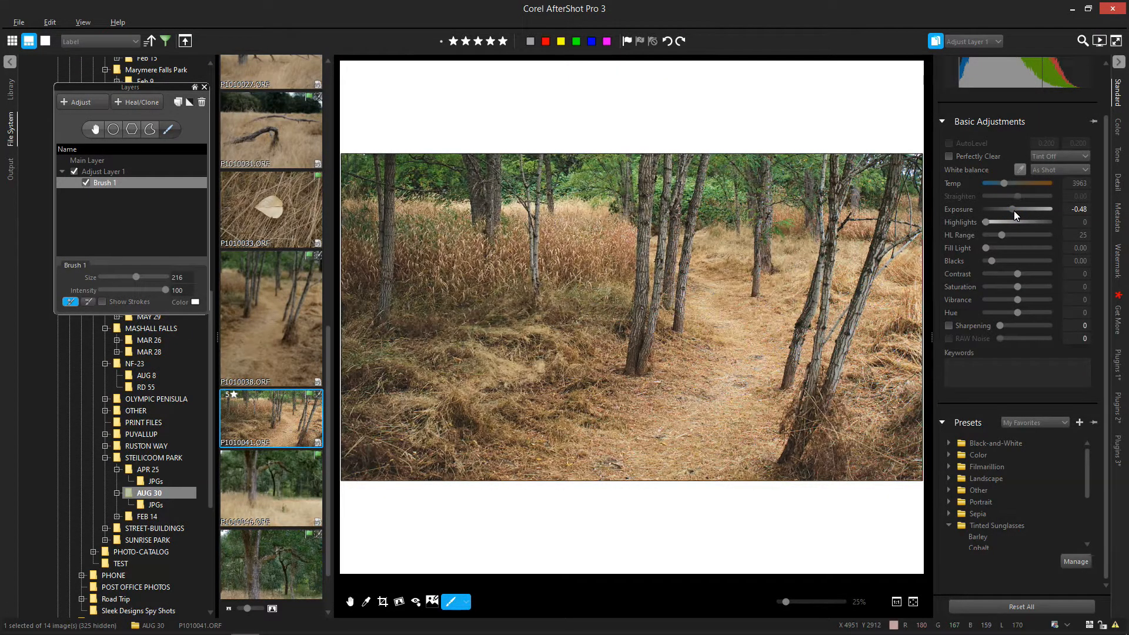
{"action": "left_click_drag", "start_coordinate": [1014, 211], "coordinate": [1012, 211]}
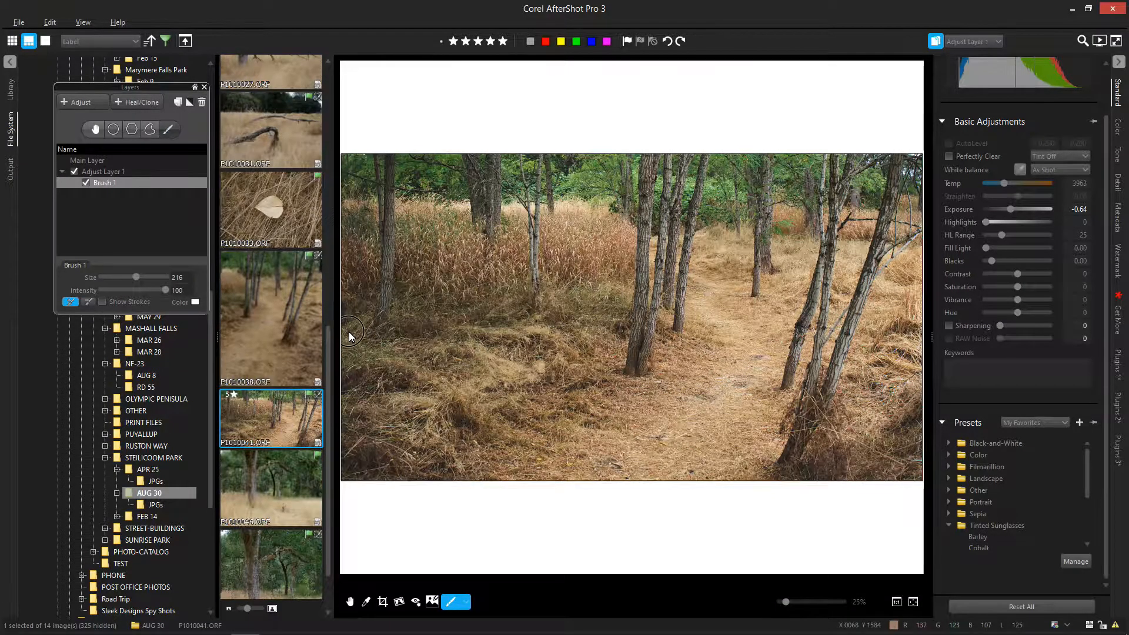
Try brushing down the photo's left edge at intensity 100, with the brush enlarged to size 335, and undo the stroke.
{"action": "left_click_drag", "start_coordinate": [352, 281], "coordinate": [344, 416]}
{"action": "scroll", "coordinate": [337, 376], "scroll_direction": "up", "scroll_amount": 4}
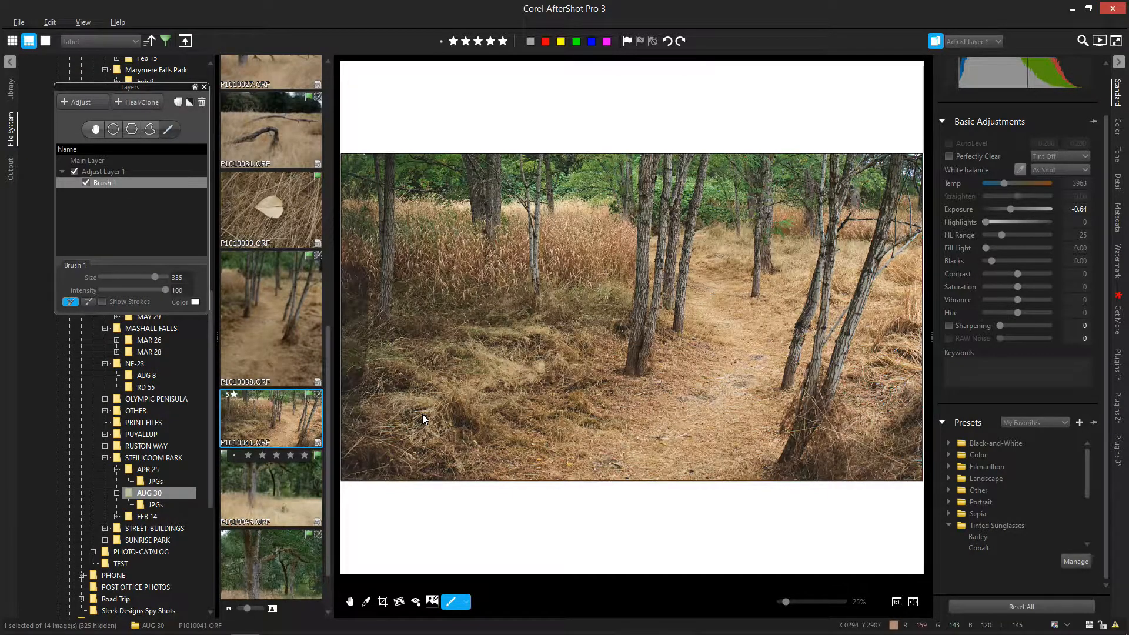
{"action": "key", "text": "ctrl+z"}
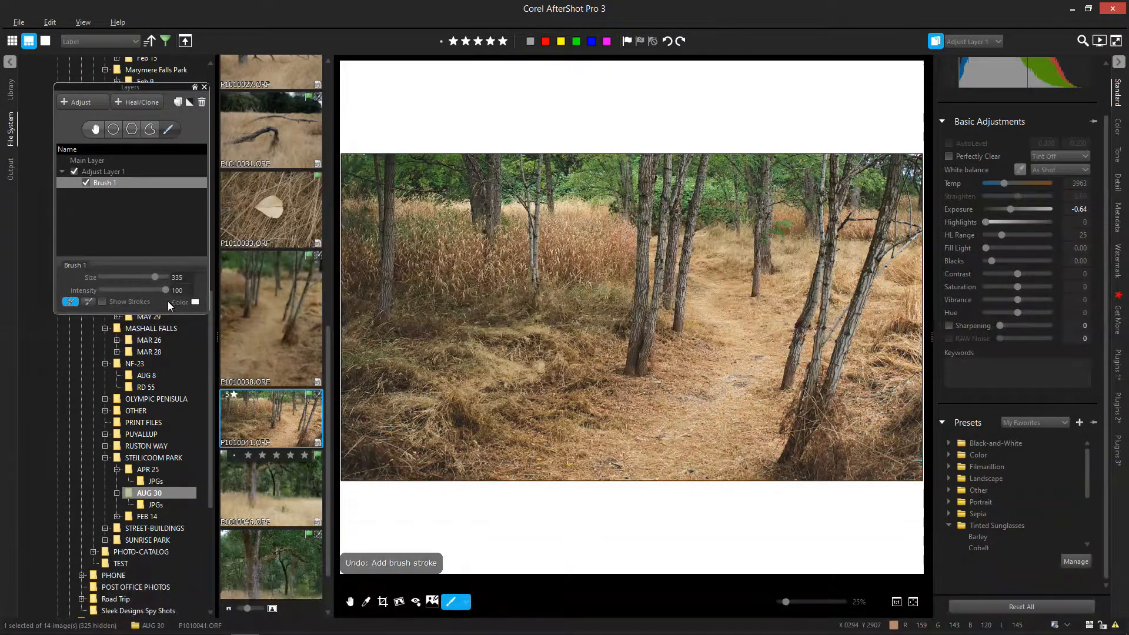
Brush softly along the photo's left and right edges and into the lower corners with the intensity set to 16.
{"action": "left_click_drag", "start_coordinate": [161, 291], "coordinate": [108, 301]}
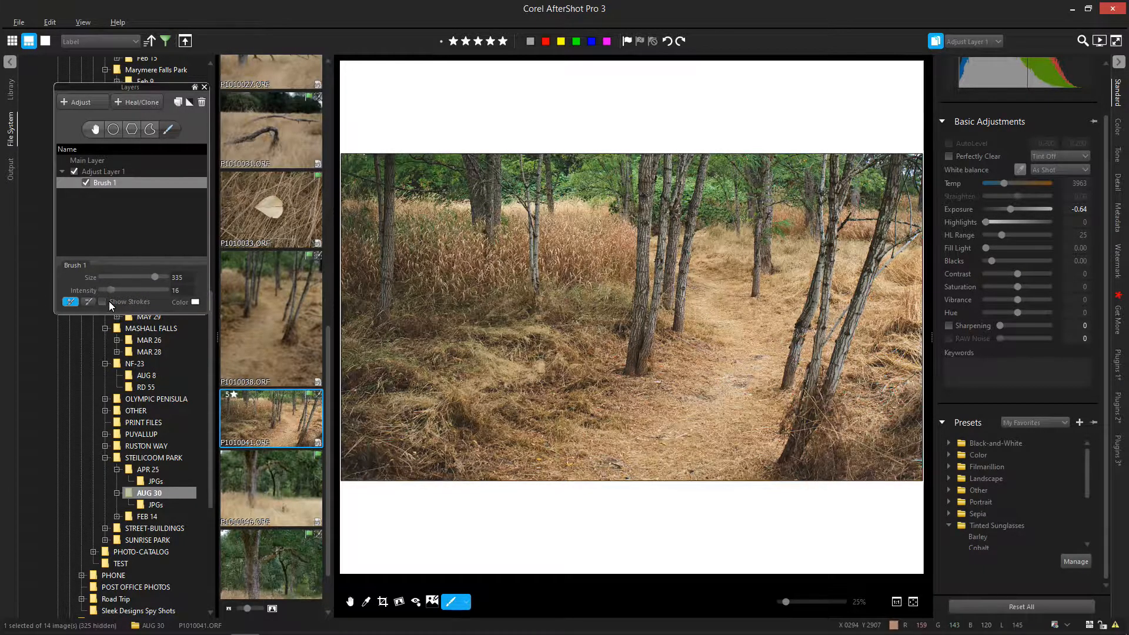
{"action": "left_click_drag", "start_coordinate": [344, 272], "coordinate": [351, 469]}
{"action": "mouse_move", "coordinate": [359, 364]}
{"action": "left_mouse_down"}
{"action": "mouse_move", "coordinate": [347, 407]}
{"action": "mouse_move", "coordinate": [343, 395]}
{"action": "mouse_move", "coordinate": [378, 437]}
{"action": "left_mouse_up"}
{"action": "left_click_drag", "start_coordinate": [915, 369], "coordinate": [898, 433]}
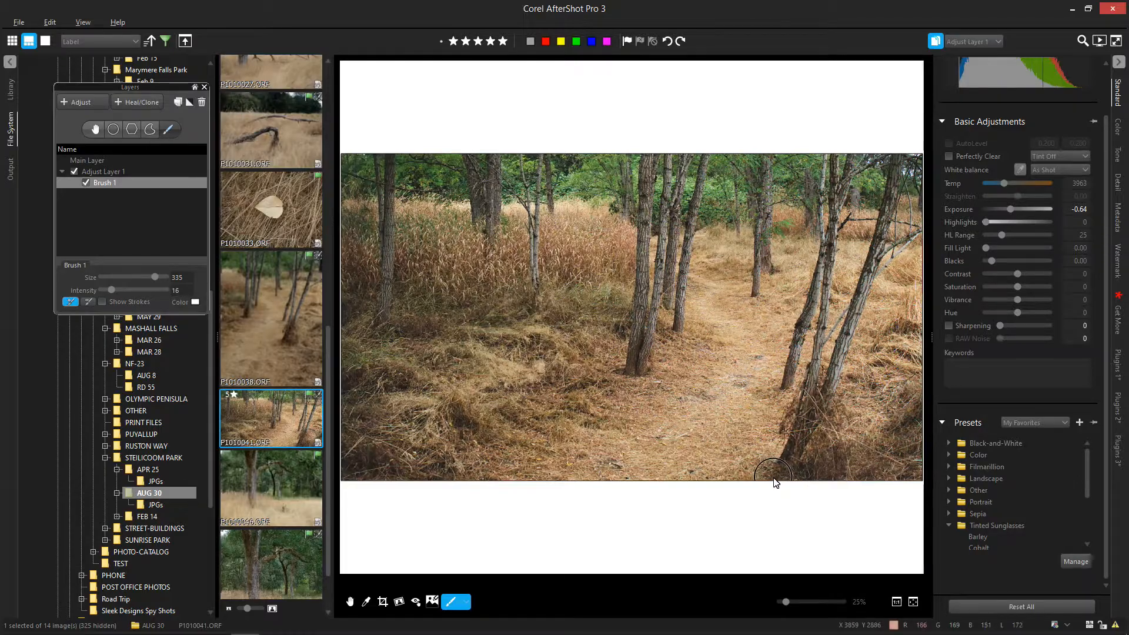
{"action": "mouse_move", "coordinate": [918, 199]}
{"action": "left_mouse_down"}
{"action": "mouse_move", "coordinate": [915, 190]}
{"action": "mouse_move", "coordinate": [924, 315]}
{"action": "left_mouse_up"}
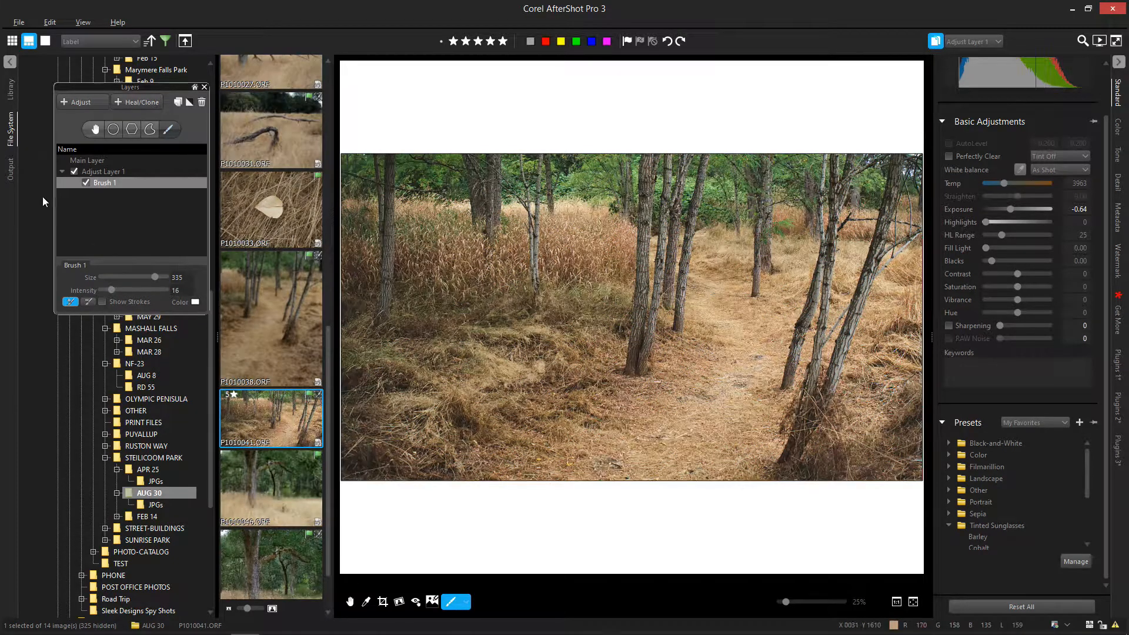
Compare the photo with and without Adjust Layer 1 by switching the layer off and on.
{"action": "left_click", "coordinate": [74, 171]}
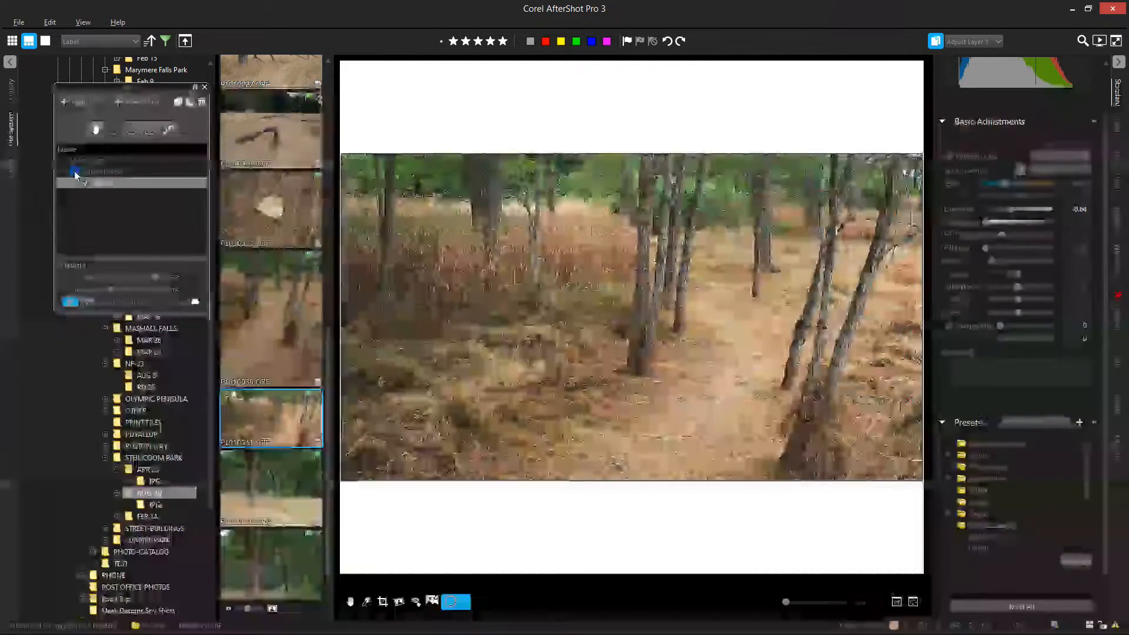
{"action": "left_click", "coordinate": [74, 171]}
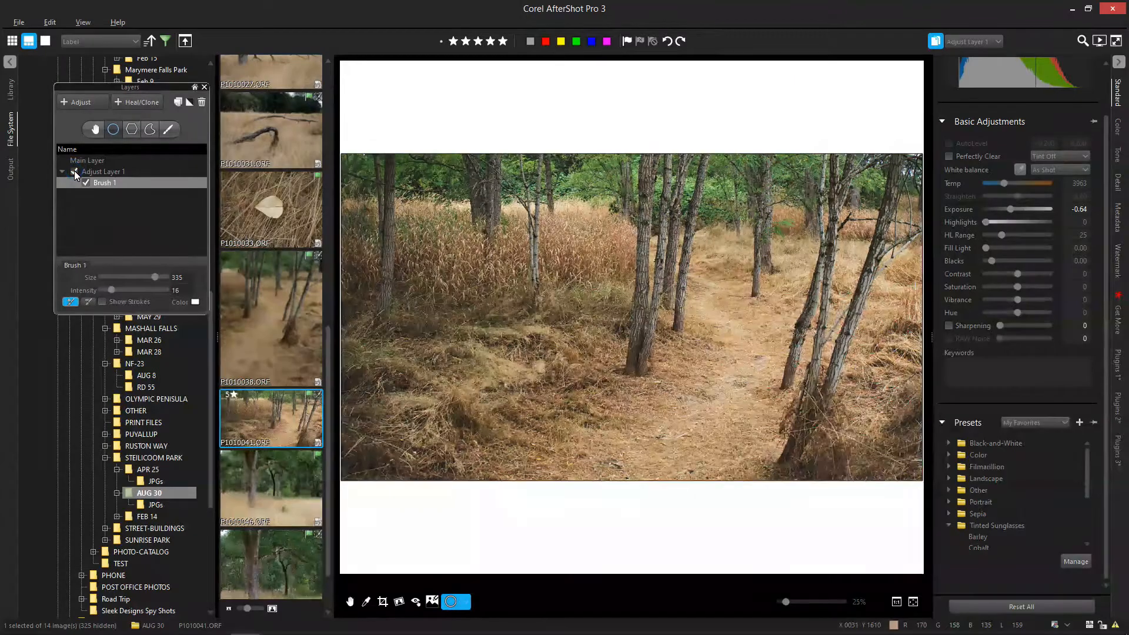
{"action": "left_click", "coordinate": [74, 171]}
{"action": "left_click", "coordinate": [74, 171]}
Delete the stray circle region and brush over the photo's lower-right edge and corner with the brush size at 398.
{"action": "left_click", "coordinate": [888, 422]}
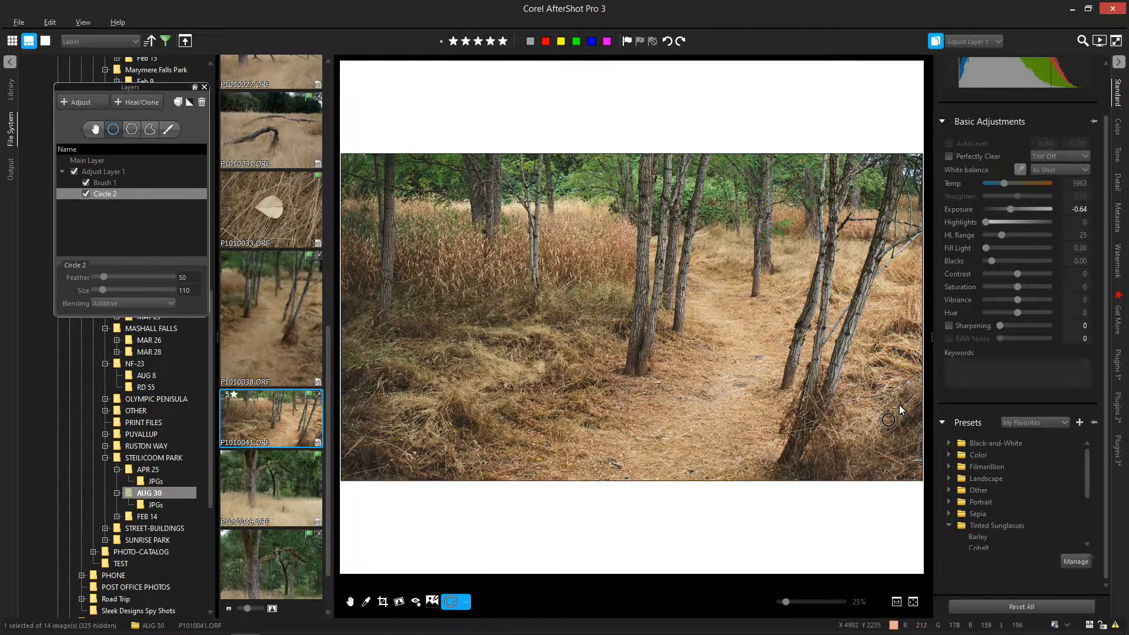
{"action": "left_click", "coordinate": [201, 102]}
{"action": "left_click", "coordinate": [169, 132]}
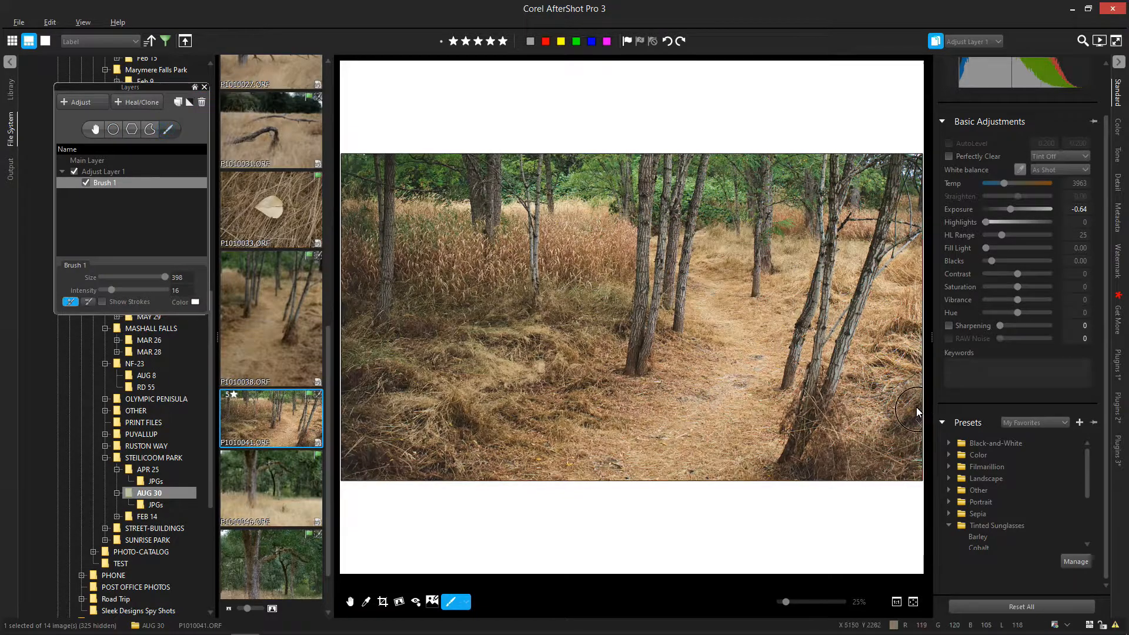
{"action": "mouse_move", "coordinate": [913, 377]}
{"action": "left_mouse_down"}
{"action": "mouse_move", "coordinate": [881, 432]}
{"action": "mouse_move", "coordinate": [769, 486]}
{"action": "mouse_move", "coordinate": [791, 478]}
{"action": "mouse_move", "coordinate": [738, 484]}
{"action": "left_mouse_up"}
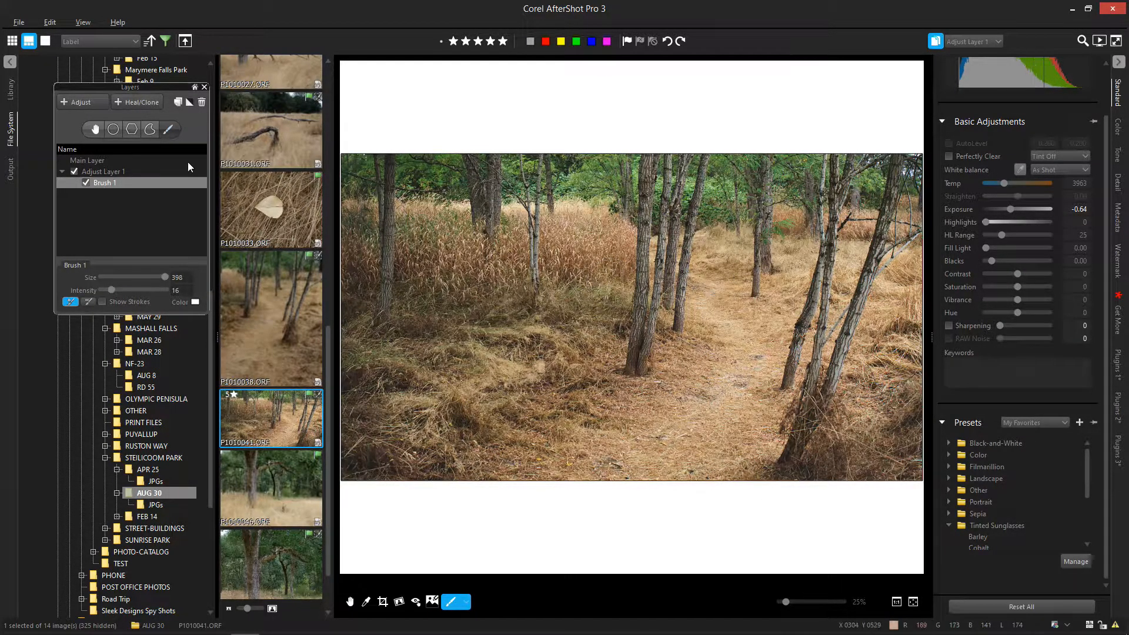
Check the effect of Adjust Layer 1 by switching it off and on, and reset the layer's exposure to 0.00.
{"action": "left_click", "coordinate": [74, 172]}
{"action": "left_click", "coordinate": [75, 172]}
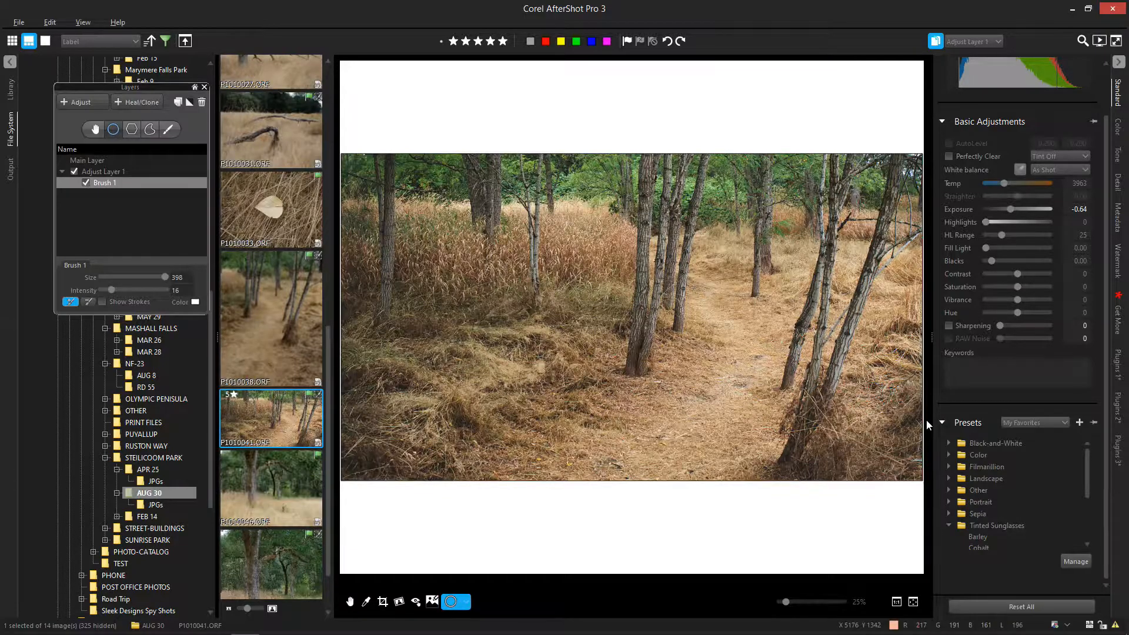
{"action": "double_click", "coordinate": [956, 215]}
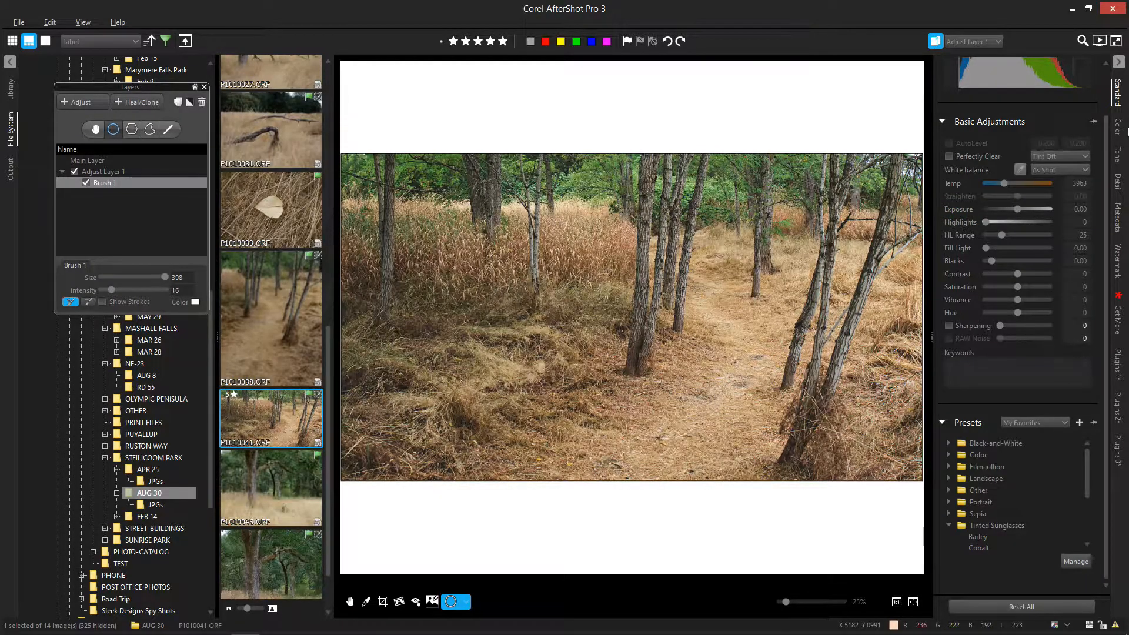
Adjust the layer's curve by shifting its midtone point toward the shadows and its white point slightly inward.
{"action": "left_click", "coordinate": [1117, 126]}
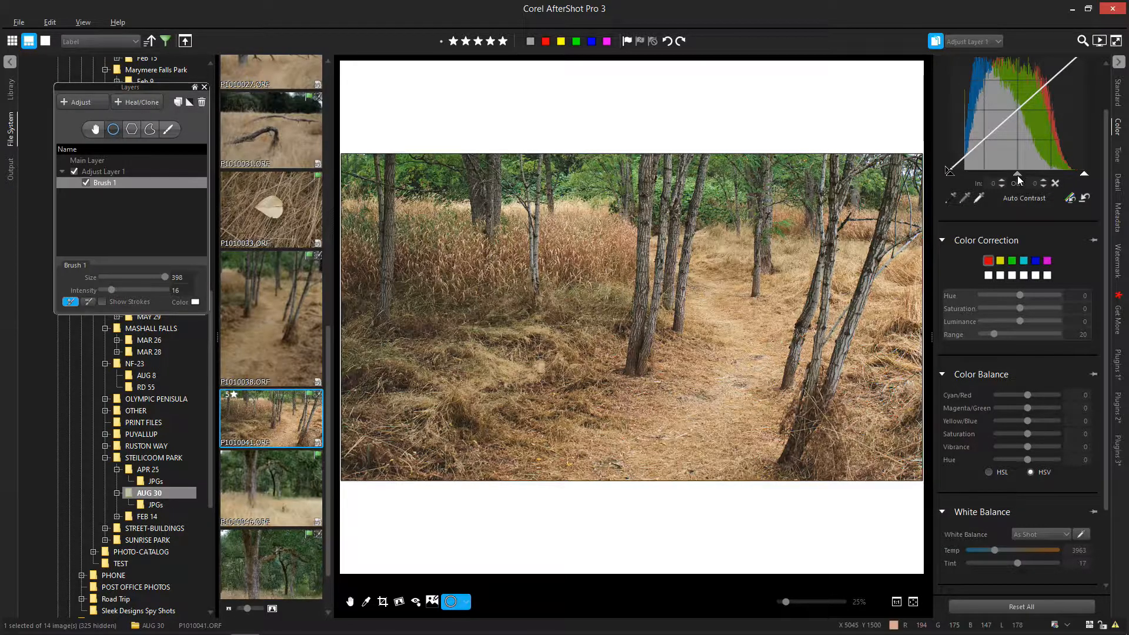
{"action": "left_click_drag", "start_coordinate": [1017, 176], "coordinate": [1001, 172]}
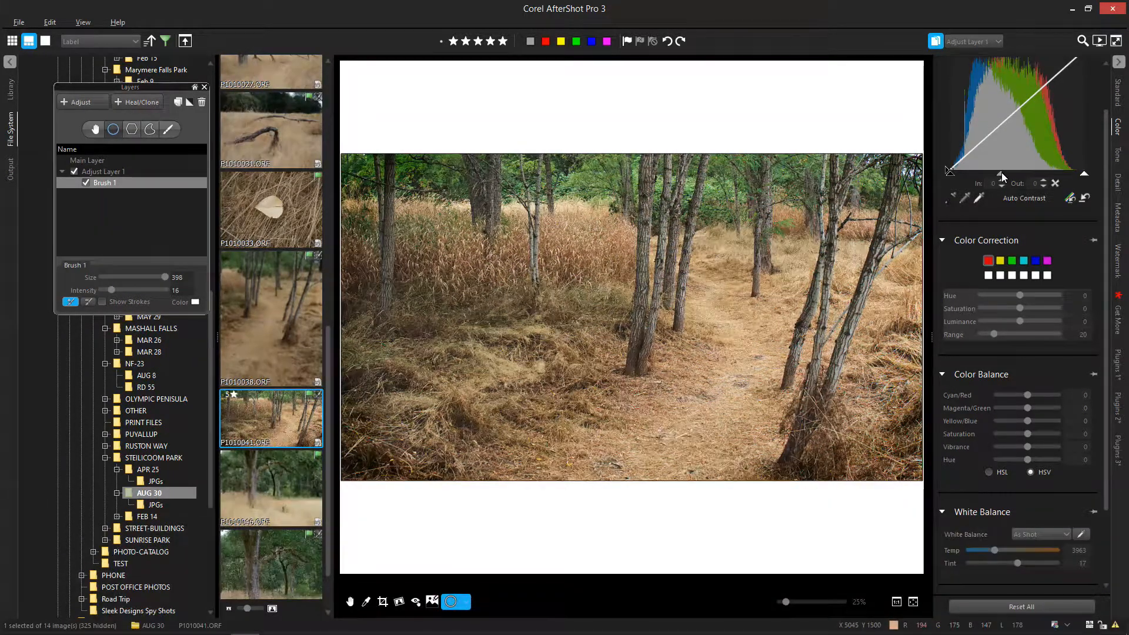
{"action": "left_click_drag", "start_coordinate": [1084, 175], "coordinate": [1082, 176]}
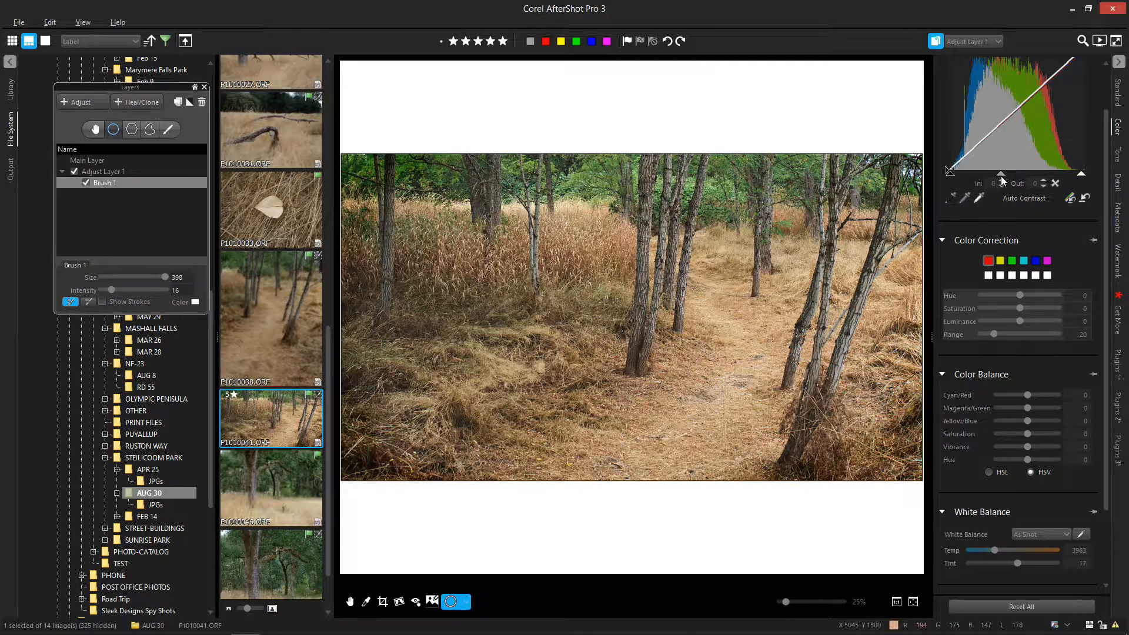
{"action": "left_click_drag", "start_coordinate": [1001, 175], "coordinate": [997, 175]}
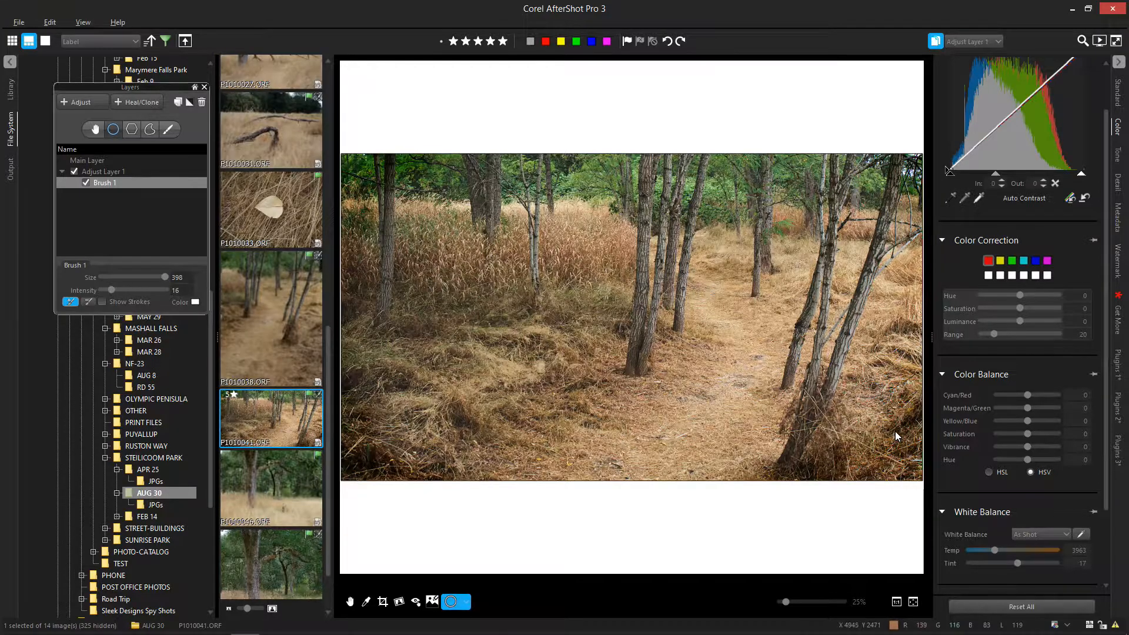
Partly erase the brushed effect in the photo's lower-right corner with the eraser brush at intensity 25.
{"action": "left_click", "coordinate": [88, 302]}
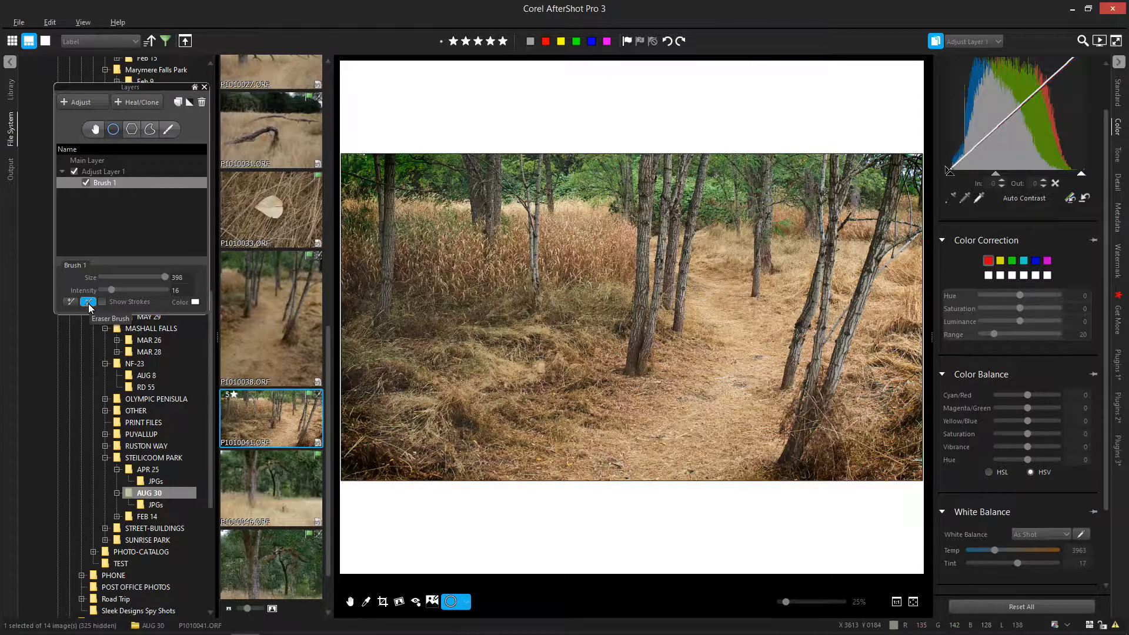
{"action": "left_click_drag", "start_coordinate": [111, 290], "coordinate": [116, 290]}
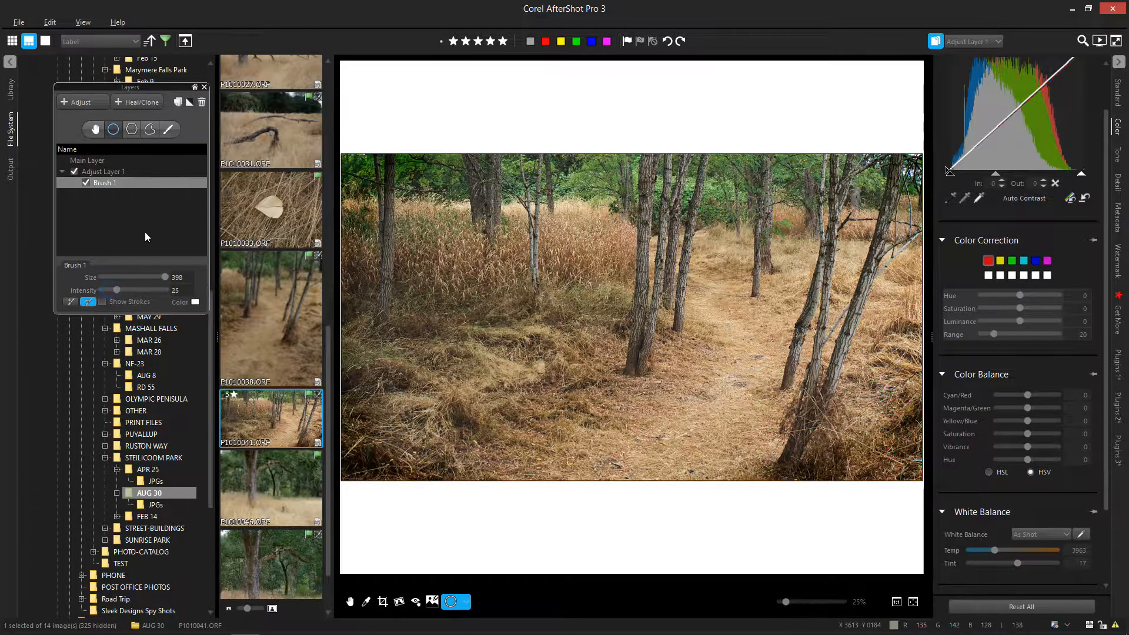
{"action": "left_click", "coordinate": [172, 130]}
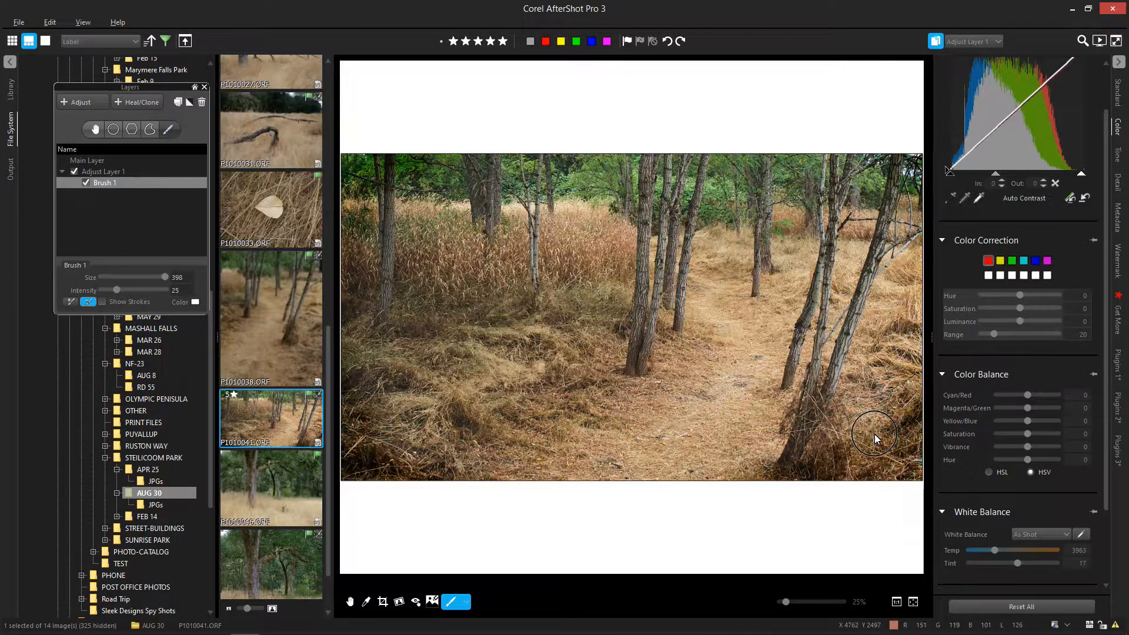
{"action": "mouse_move", "coordinate": [895, 418]}
{"action": "left_mouse_down"}
{"action": "mouse_move", "coordinate": [842, 446]}
{"action": "mouse_move", "coordinate": [885, 422]}
{"action": "mouse_move", "coordinate": [865, 445]}
{"action": "mouse_move", "coordinate": [883, 442]}
{"action": "mouse_move", "coordinate": [757, 458]}
{"action": "left_mouse_up"}
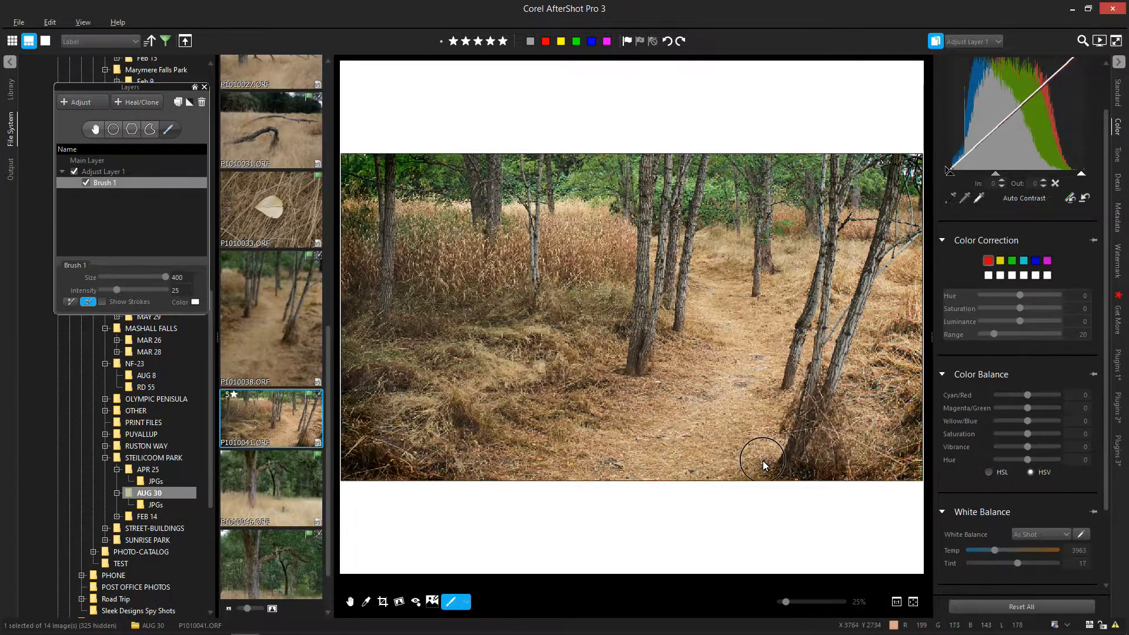
{"action": "left_click_drag", "start_coordinate": [832, 467], "coordinate": [753, 473]}
Repaint the photo's lower-right edge and corner with the regular brush at intensity 8 and display the brush strokes.
{"action": "left_click", "coordinate": [70, 302]}
{"action": "left_click_drag", "start_coordinate": [117, 293], "coordinate": [106, 293]}
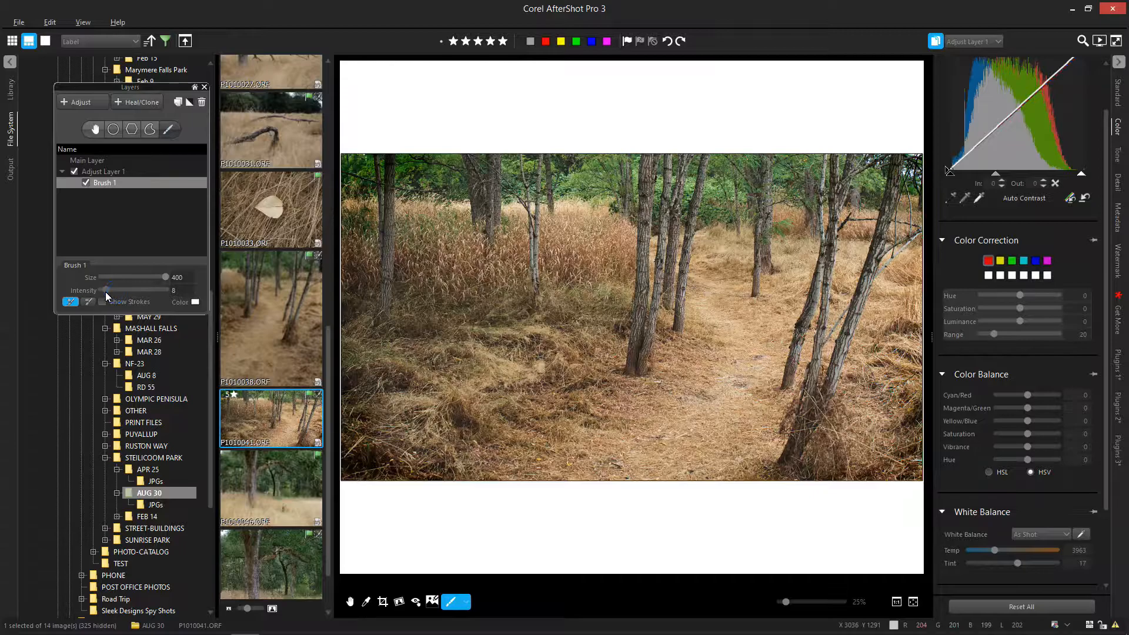
{"action": "mouse_move", "coordinate": [900, 459]}
{"action": "left_mouse_down"}
{"action": "mouse_move", "coordinate": [860, 454]}
{"action": "mouse_move", "coordinate": [908, 435]}
{"action": "mouse_move", "coordinate": [764, 488]}
{"action": "left_mouse_up"}
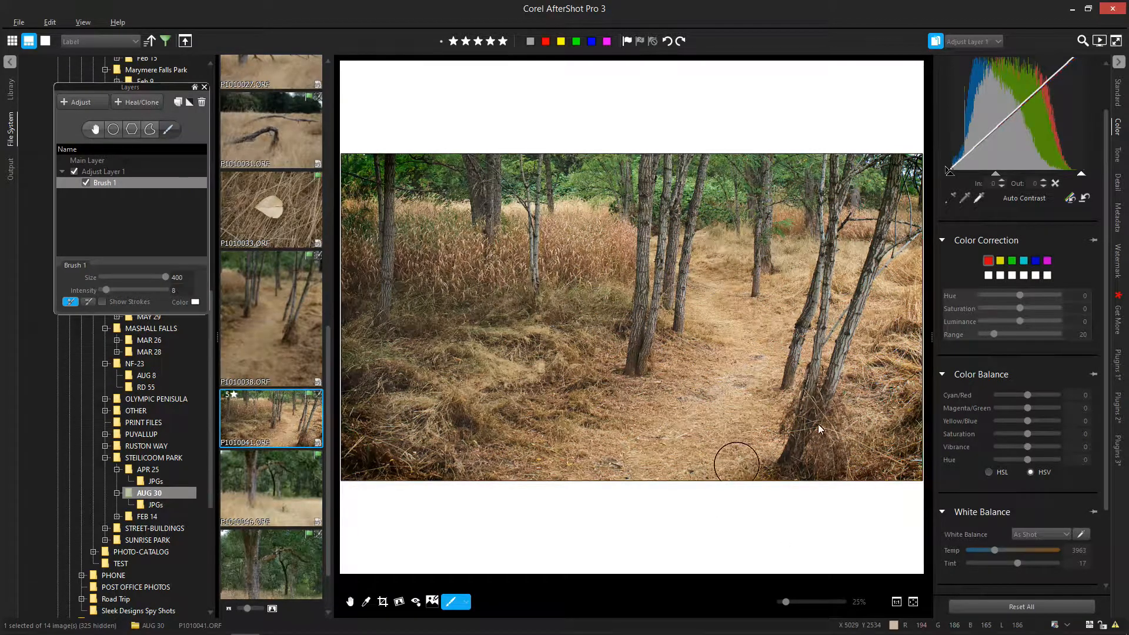
{"action": "mouse_move", "coordinate": [912, 356]}
{"action": "left_mouse_down"}
{"action": "mouse_move", "coordinate": [889, 419]}
{"action": "mouse_move", "coordinate": [912, 363]}
{"action": "mouse_move", "coordinate": [905, 312]}
{"action": "mouse_move", "coordinate": [913, 369]}
{"action": "mouse_move", "coordinate": [897, 413]}
{"action": "mouse_move", "coordinate": [848, 434]}
{"action": "mouse_move", "coordinate": [870, 424]}
{"action": "mouse_move", "coordinate": [847, 470]}
{"action": "left_mouse_up"}
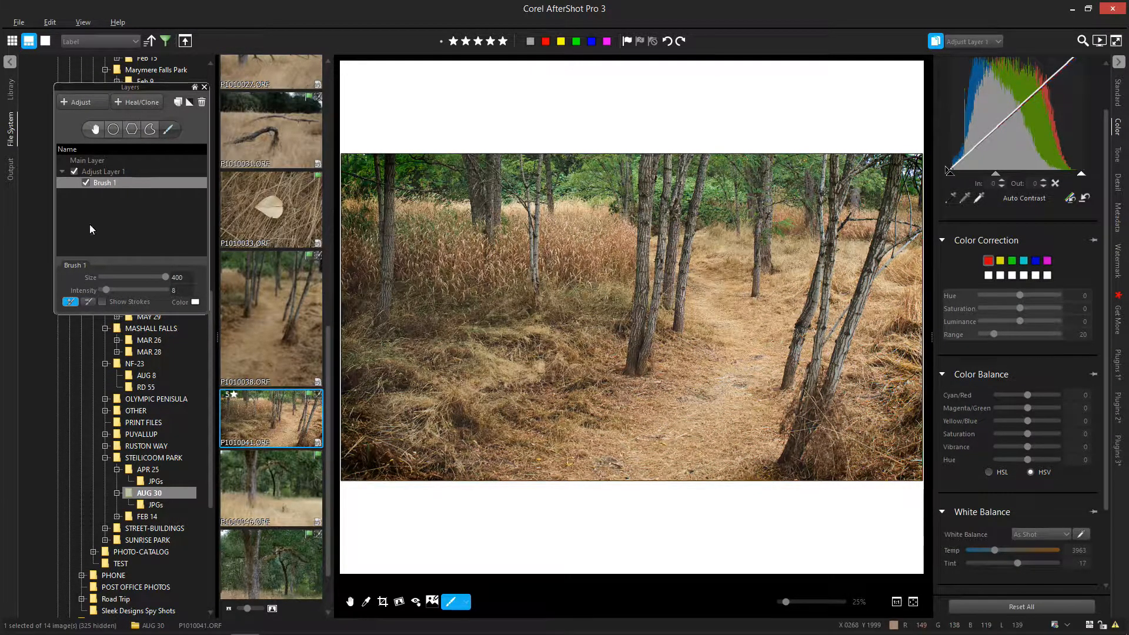
{"action": "left_click", "coordinate": [102, 302]}
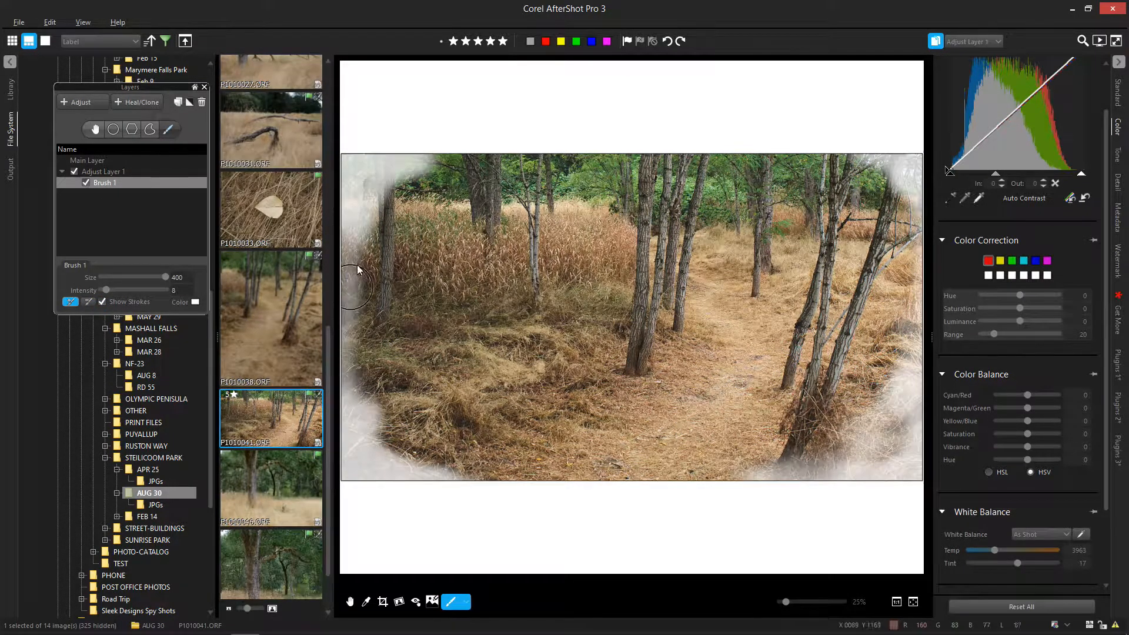
Hide the brush strokes and switch from the brush to the pan tool to view the plain photo.
{"action": "left_click", "coordinate": [103, 302]}
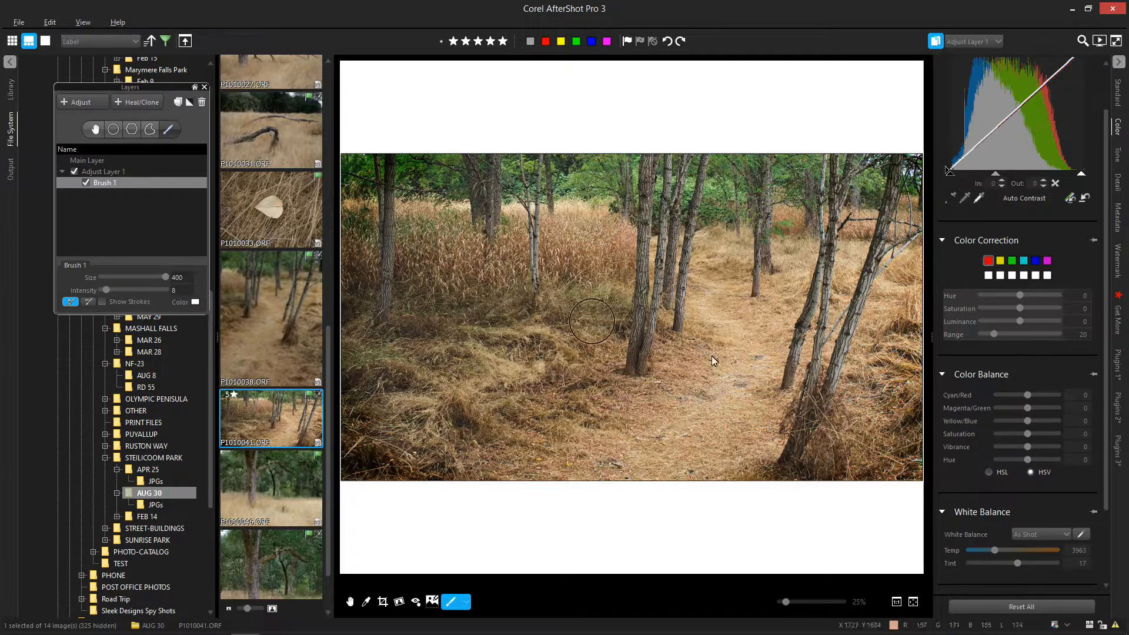
{"action": "left_click", "coordinate": [349, 601]}
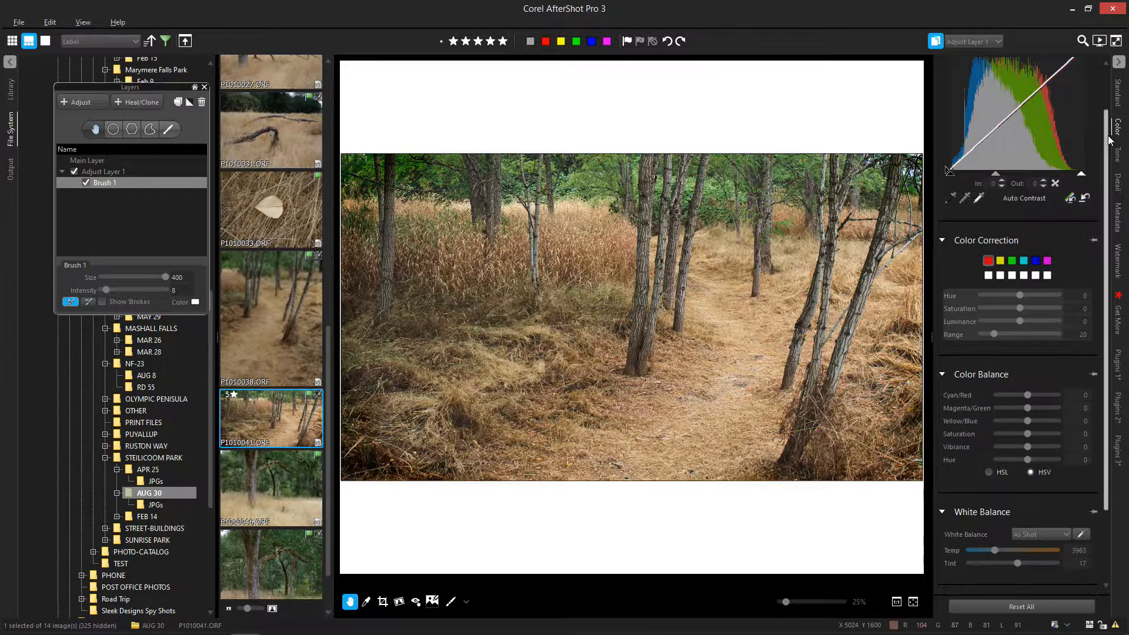
{"action": "left_click", "coordinate": [1120, 367]}
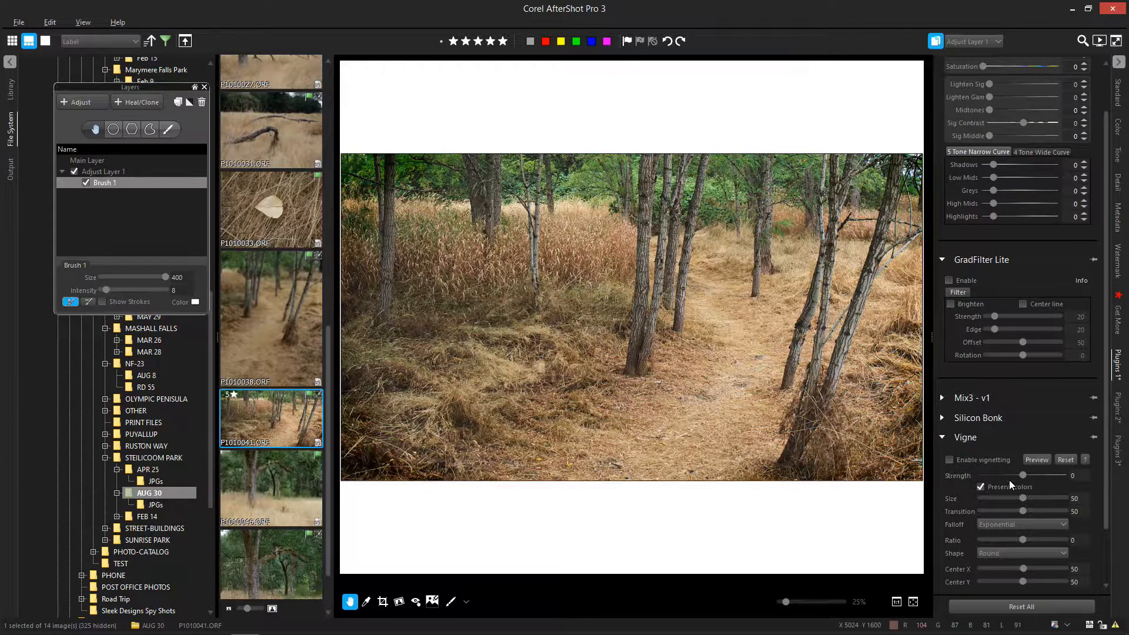
Try a contrast of 68 and a blacks value of 14.67 on the brushed layer, resetting each one.
{"action": "left_click", "coordinate": [1118, 93]}
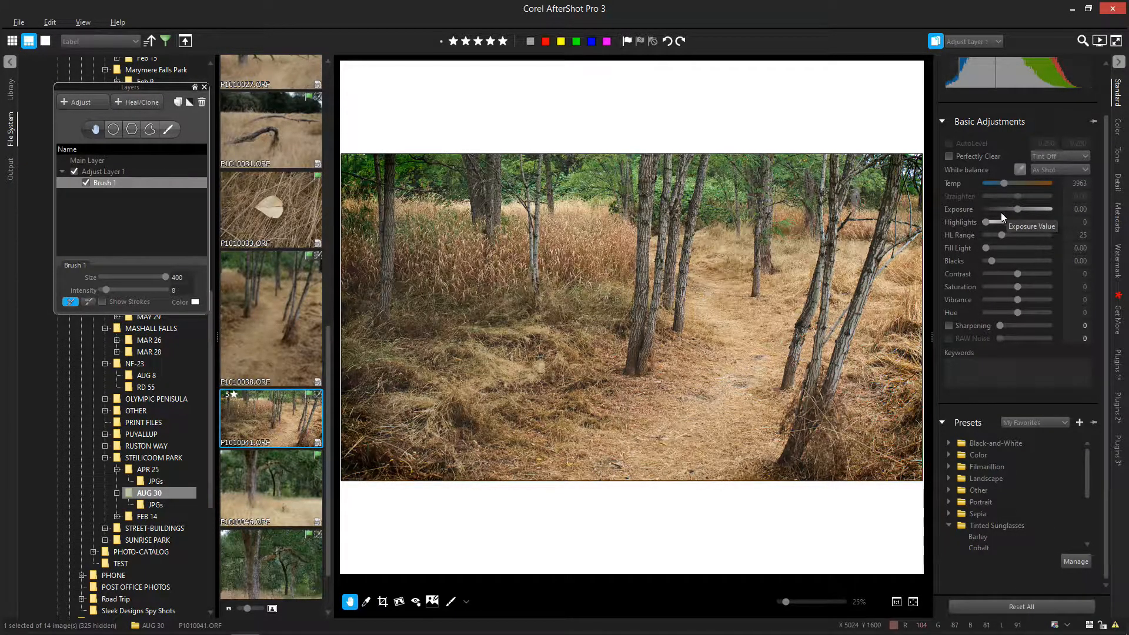
{"action": "left_click_drag", "start_coordinate": [1018, 274], "coordinate": [1039, 277]}
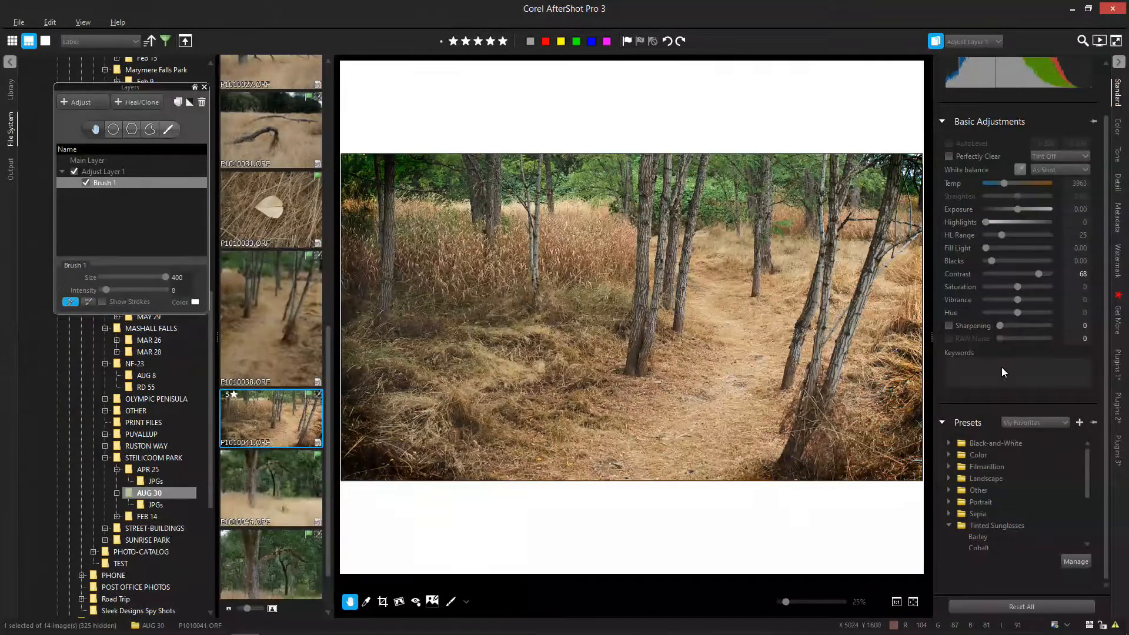
{"action": "double_click", "coordinate": [957, 274]}
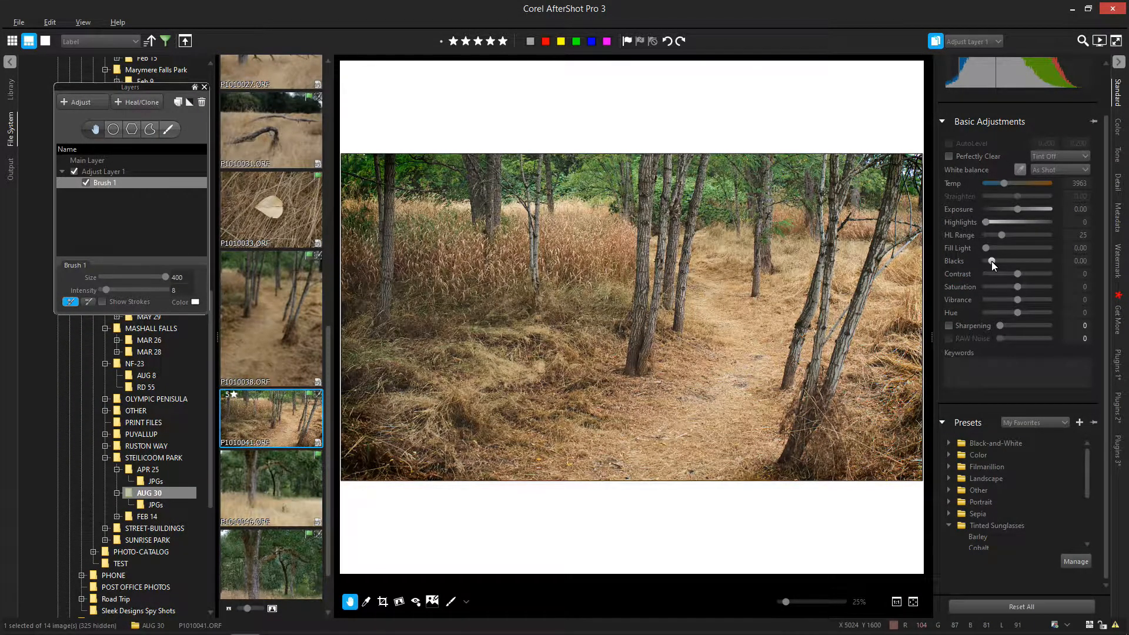
{"action": "mouse_move", "coordinate": [991, 262]}
{"action": "left_mouse_down"}
{"action": "mouse_move", "coordinate": [1006, 260]}
{"action": "mouse_move", "coordinate": [993, 260]}
{"action": "left_mouse_up"}
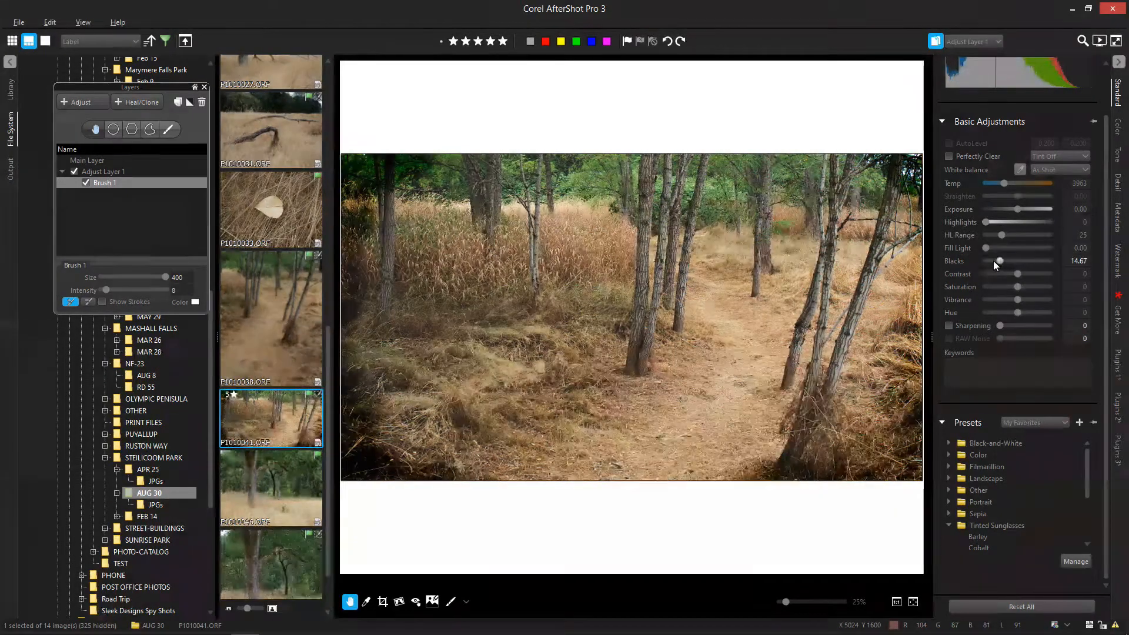
{"action": "double_click", "coordinate": [946, 266]}
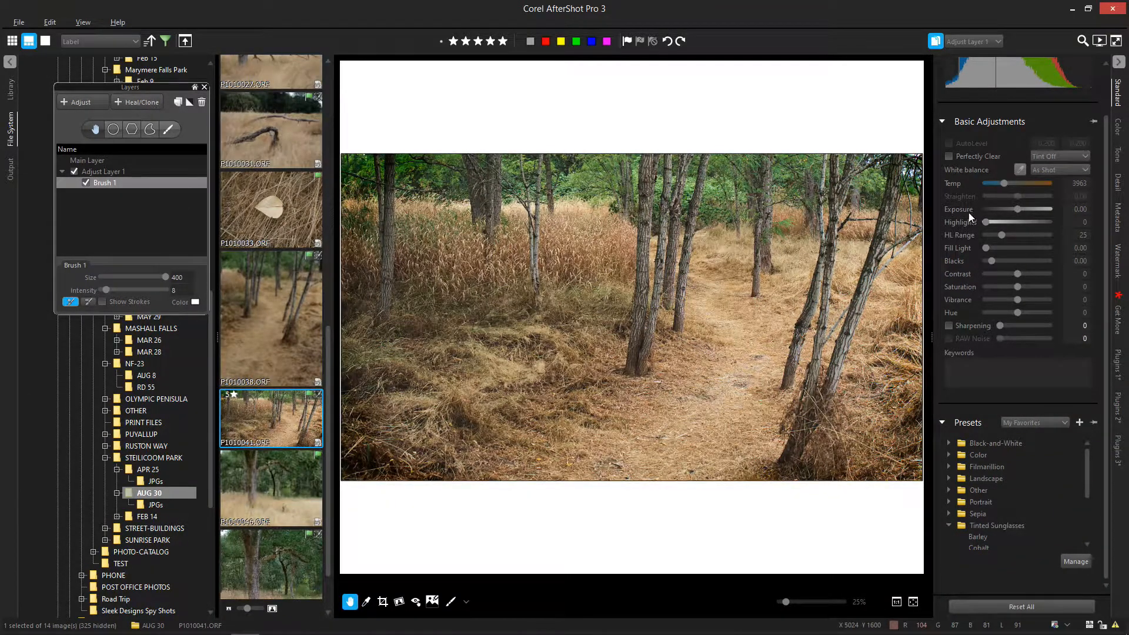
Try a steep S-shaped tone curve on the layer, inspect the photo's lower-right corner, and reset the curve.
{"action": "left_click", "coordinate": [1118, 128]}
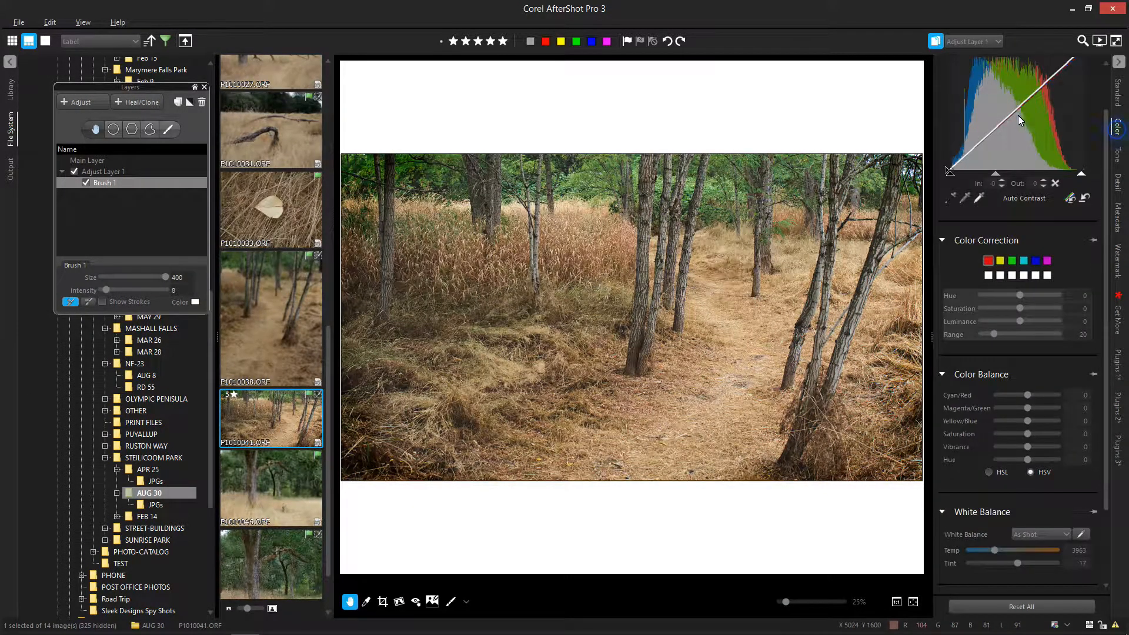
{"action": "left_click_drag", "start_coordinate": [1008, 116], "coordinate": [1018, 100]}
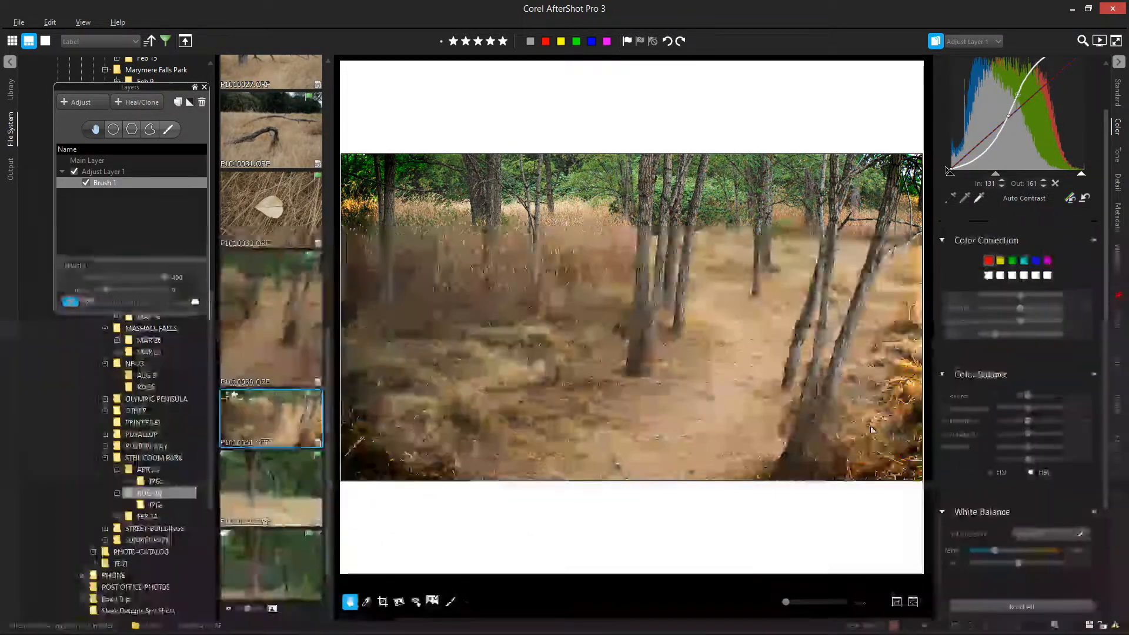
{"action": "scroll", "coordinate": [863, 424], "scroll_direction": "down", "scroll_amount": 2}
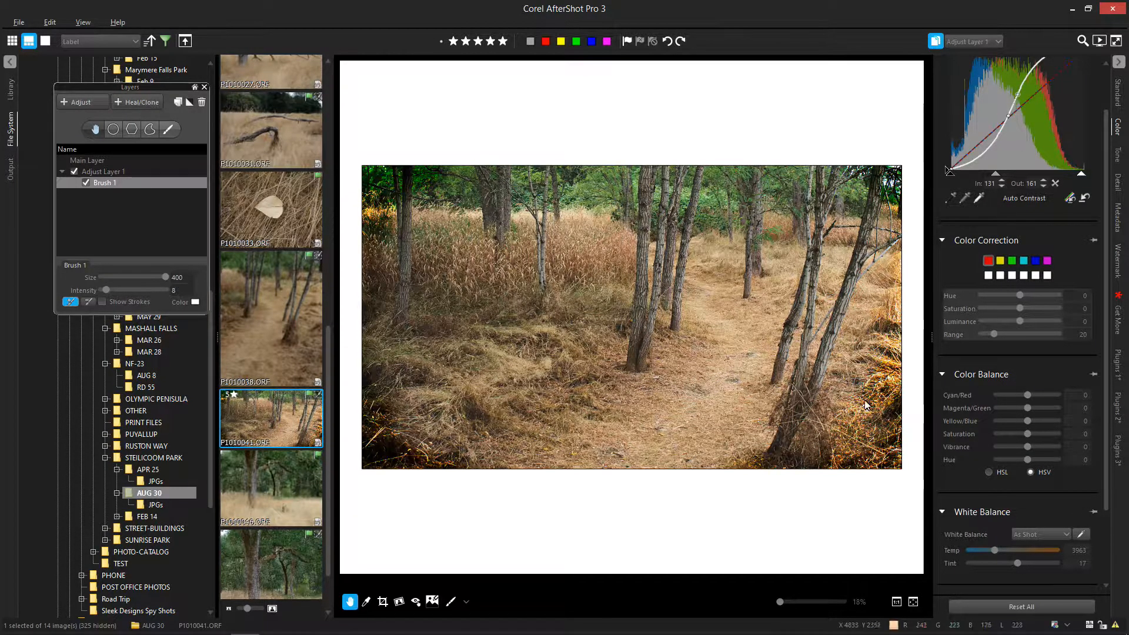
{"action": "scroll", "coordinate": [870, 418], "scroll_direction": "up", "scroll_amount": 3}
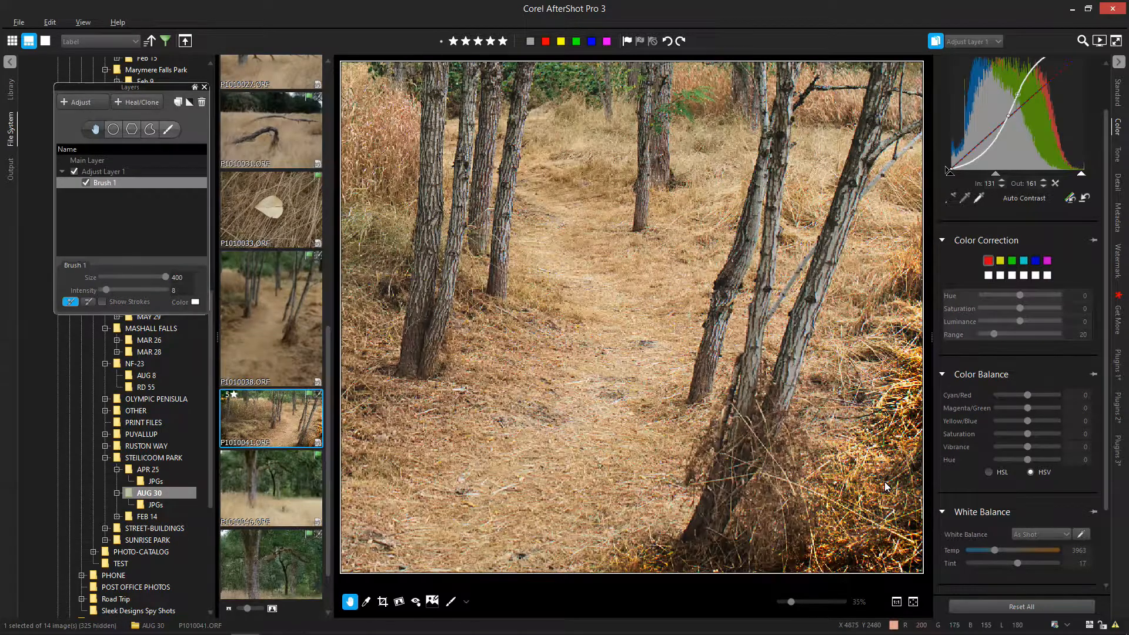
{"action": "scroll", "coordinate": [831, 434], "scroll_direction": "down", "scroll_amount": 3}
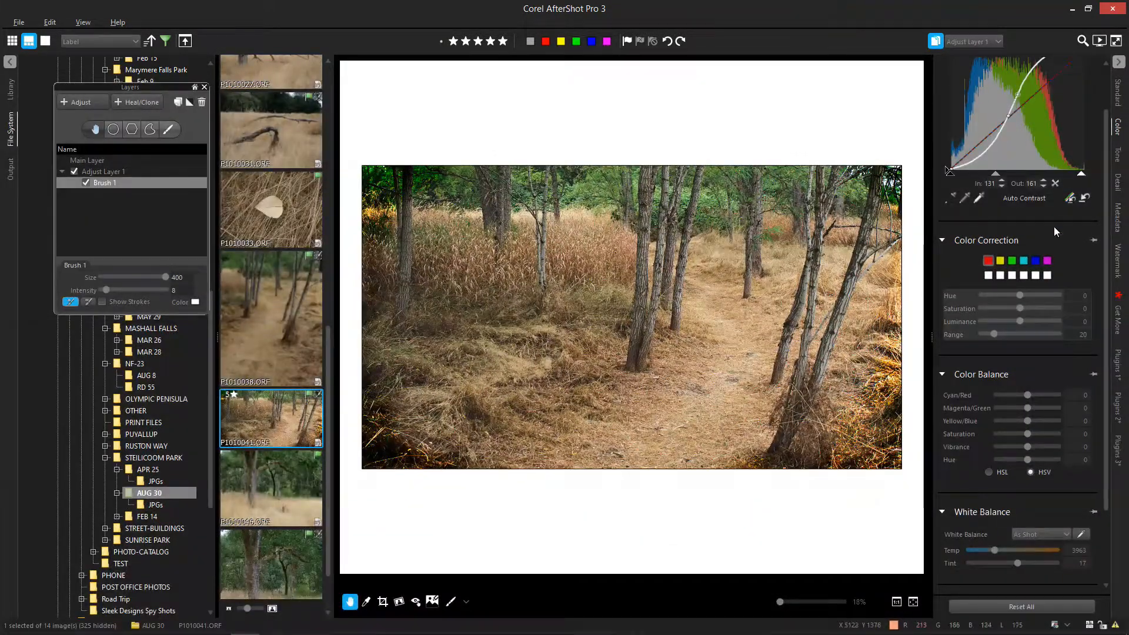
{"action": "left_click", "coordinate": [1084, 198]}
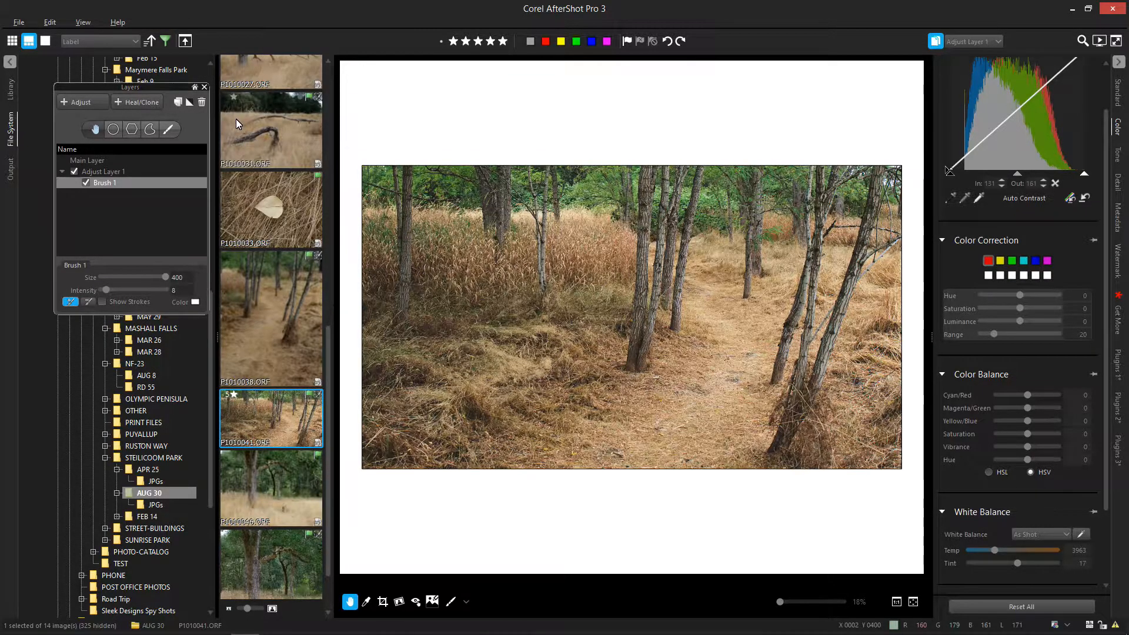
Delete Brush 1 from Adjust Layer 1 and draw a closed curve region just inside the photo's edges.
{"action": "left_click", "coordinate": [203, 102]}
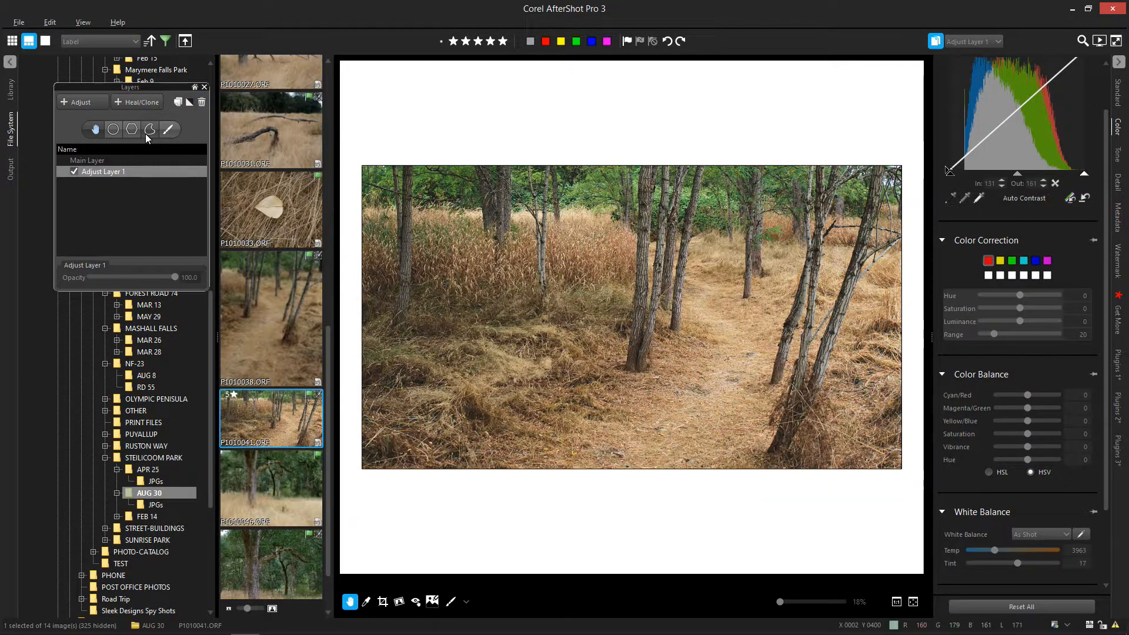
{"action": "left_click", "coordinate": [149, 130]}
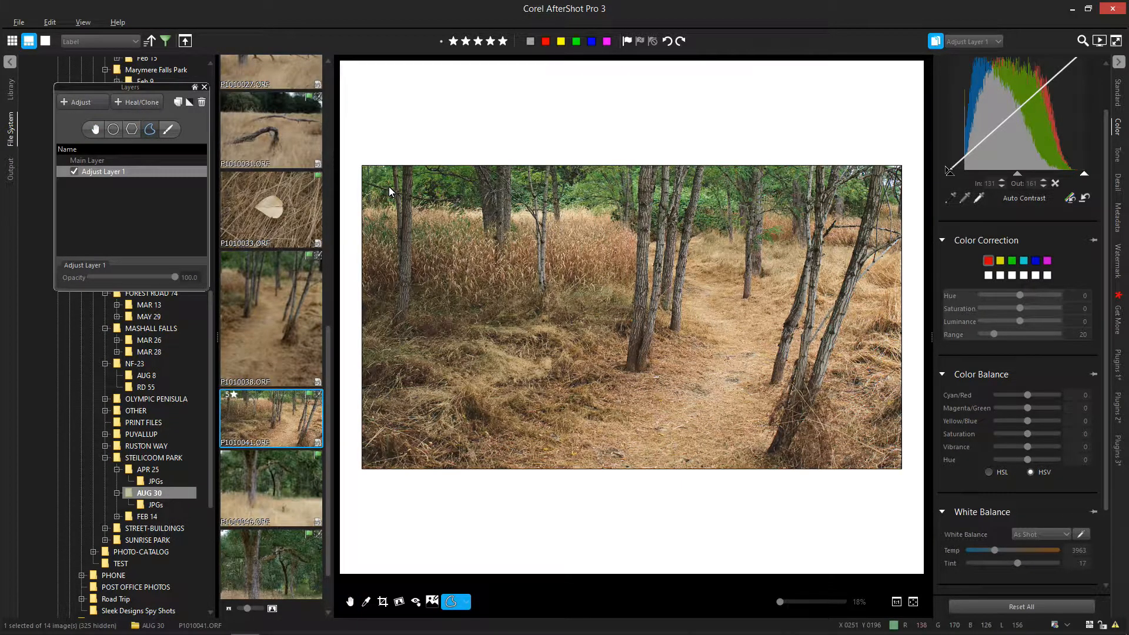
{"action": "mouse_move", "coordinate": [395, 189]}
{"action": "left_mouse_down"}
{"action": "mouse_move", "coordinate": [717, 207]}
{"action": "mouse_move", "coordinate": [879, 178]}
{"action": "mouse_move", "coordinate": [891, 214]}
{"action": "mouse_move", "coordinate": [881, 419]}
{"action": "mouse_move", "coordinate": [780, 459]}
{"action": "mouse_move", "coordinate": [660, 472]}
{"action": "mouse_move", "coordinate": [558, 470]}
{"action": "mouse_move", "coordinate": [543, 460]}
{"action": "mouse_move", "coordinate": [529, 480]}
{"action": "mouse_move", "coordinate": [405, 456]}
{"action": "mouse_move", "coordinate": [439, 458]}
{"action": "mouse_move", "coordinate": [395, 369]}
{"action": "mouse_move", "coordinate": [387, 304]}
{"action": "left_mouse_up"}
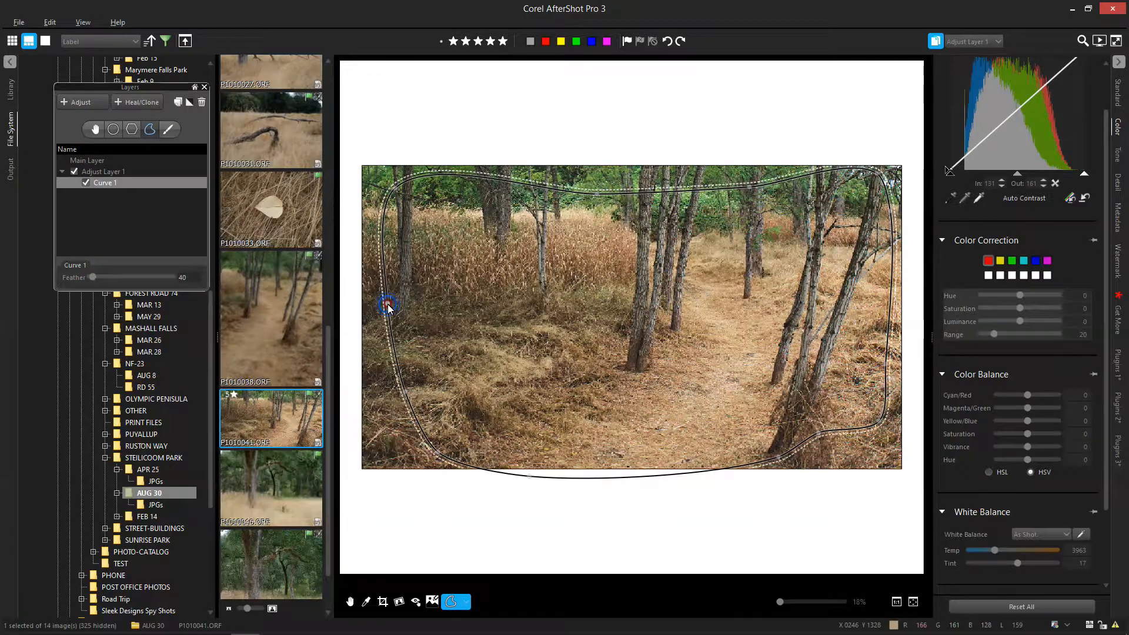
Increase the curve region's feather to 176.
{"action": "scroll", "coordinate": [387, 305], "scroll_direction": "up", "scroll_amount": 9}
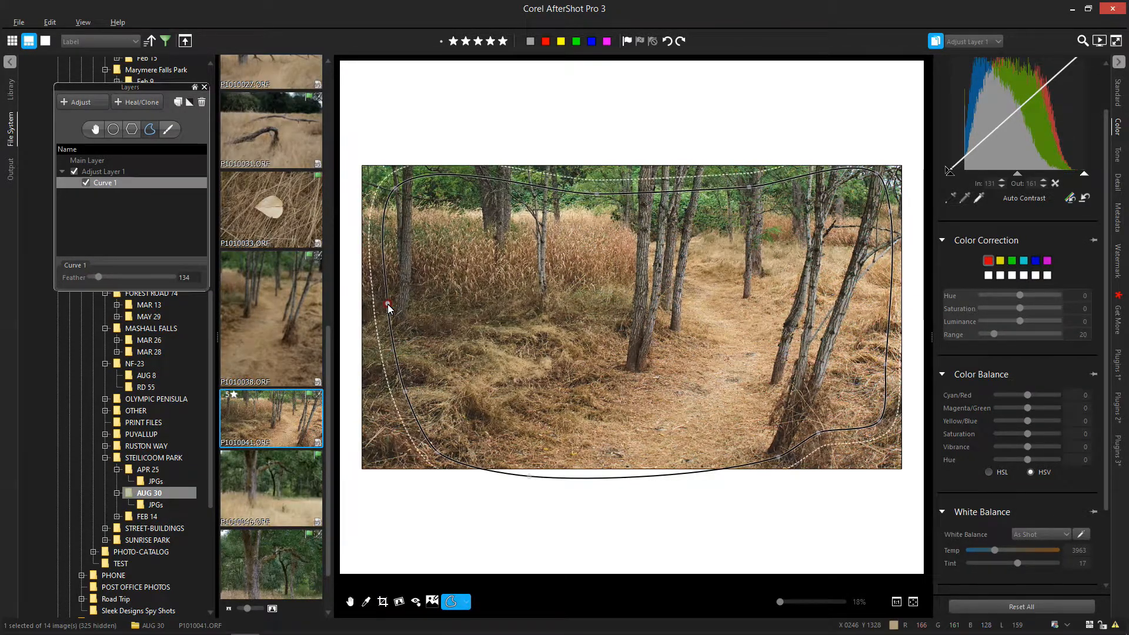
{"action": "scroll", "coordinate": [382, 301], "scroll_direction": "up", "scroll_amount": 1}
{"action": "scroll", "coordinate": [383, 300], "scroll_direction": "up", "scroll_amount": 1}
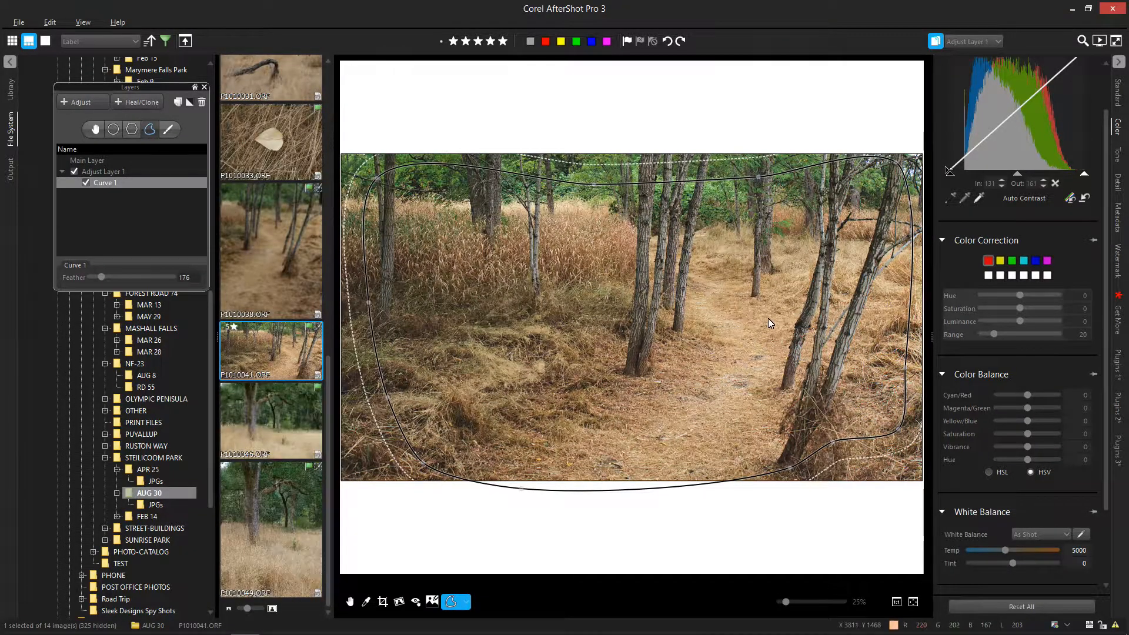
Set the layer's exposure to -0.98 and invert the curve region so the area outside it darkens.
{"action": "left_click", "coordinate": [1117, 91]}
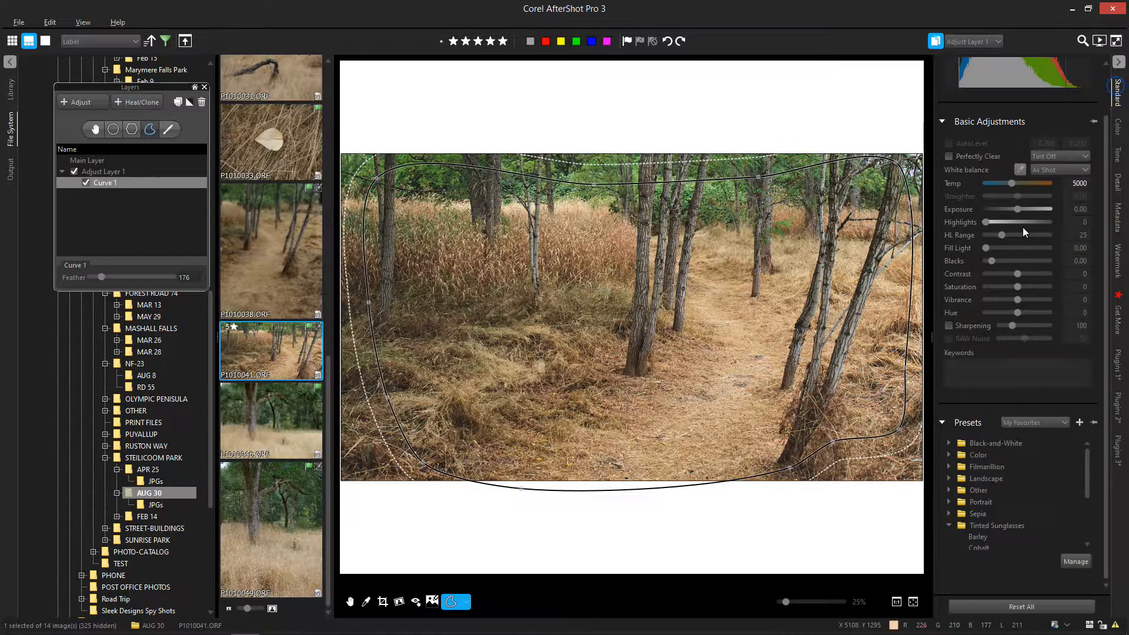
{"action": "left_click_drag", "start_coordinate": [1018, 210], "coordinate": [1007, 210]}
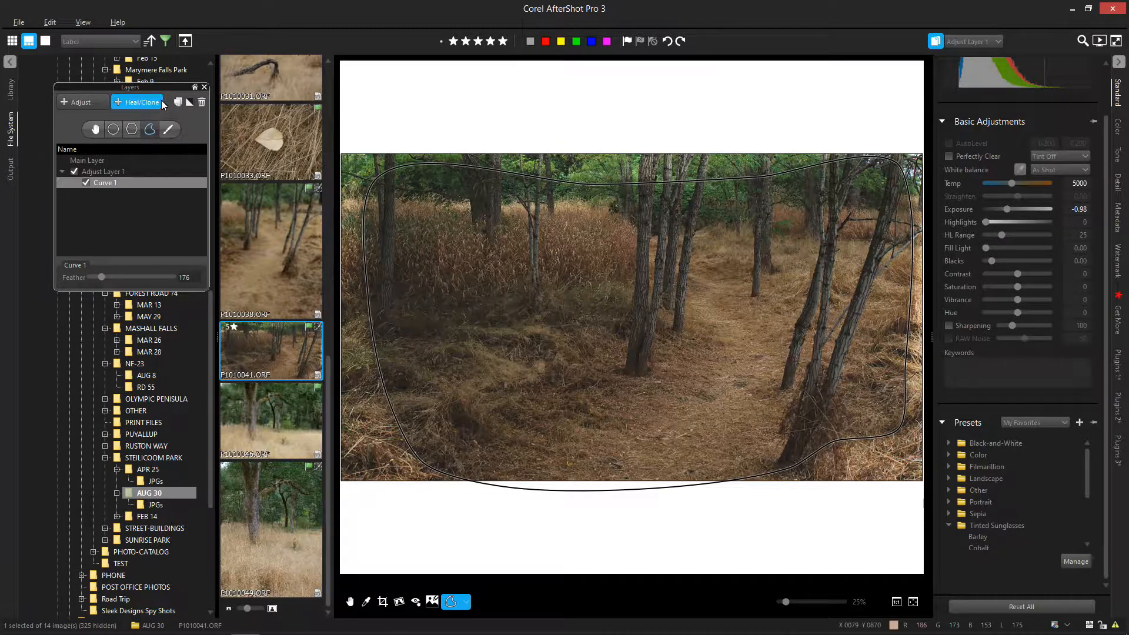
{"action": "left_click", "coordinate": [189, 103]}
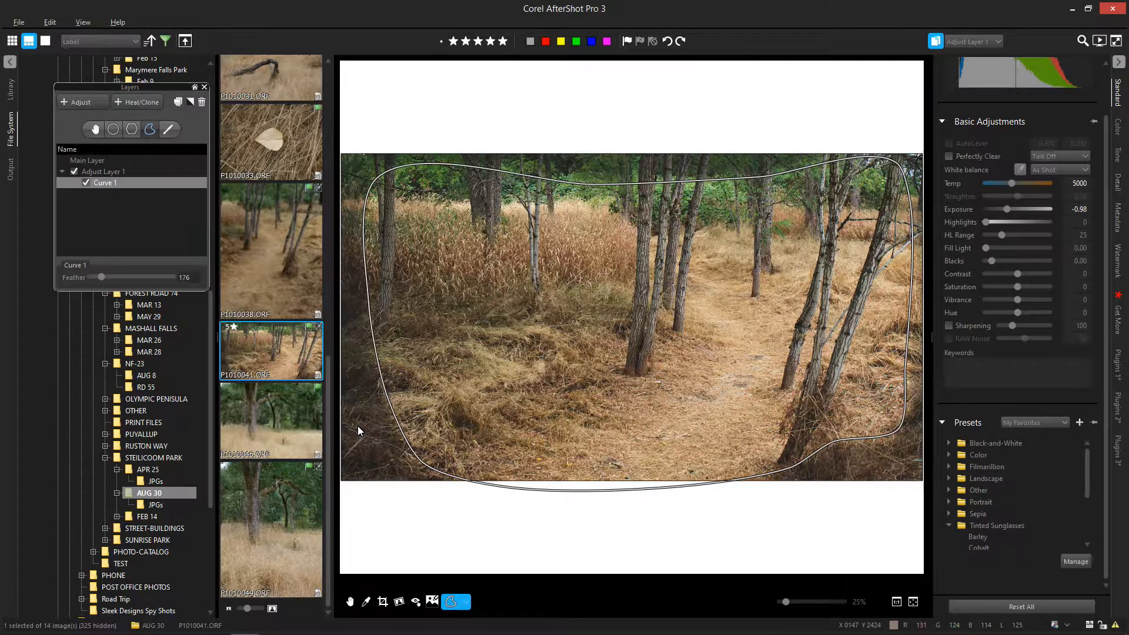
Increase the inverted curve region's feather to 498 for a softer vignette edge.
{"action": "scroll", "coordinate": [379, 394], "scroll_direction": "up", "scroll_amount": 5}
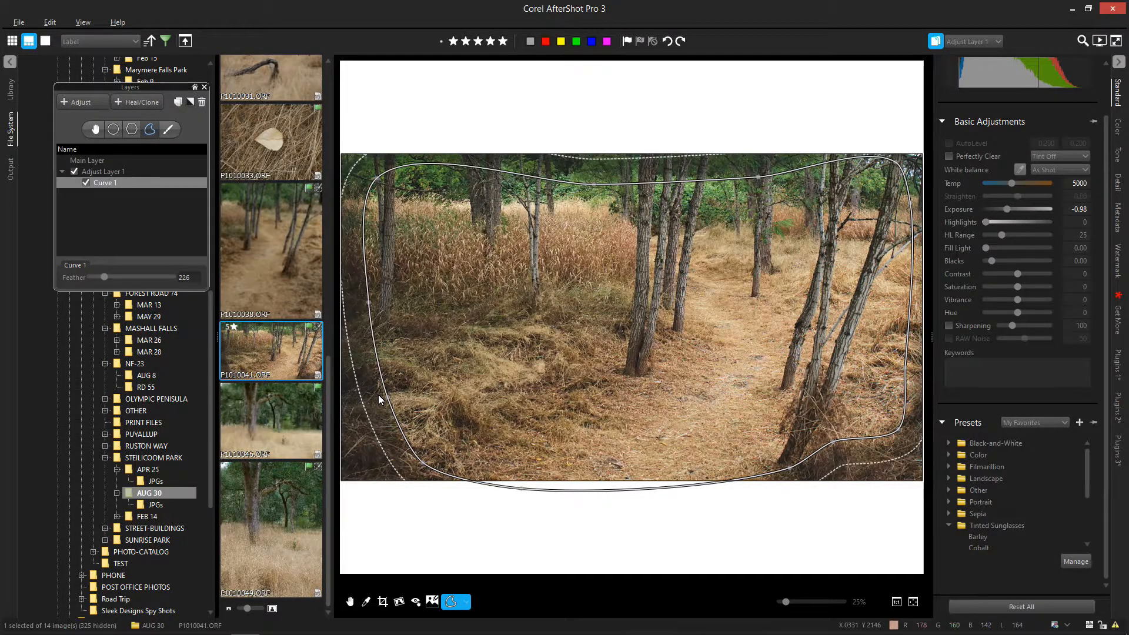
{"action": "scroll", "coordinate": [379, 399], "scroll_direction": "up", "scroll_amount": 10}
{"action": "scroll", "coordinate": [374, 418], "scroll_direction": "up", "scroll_amount": 13}
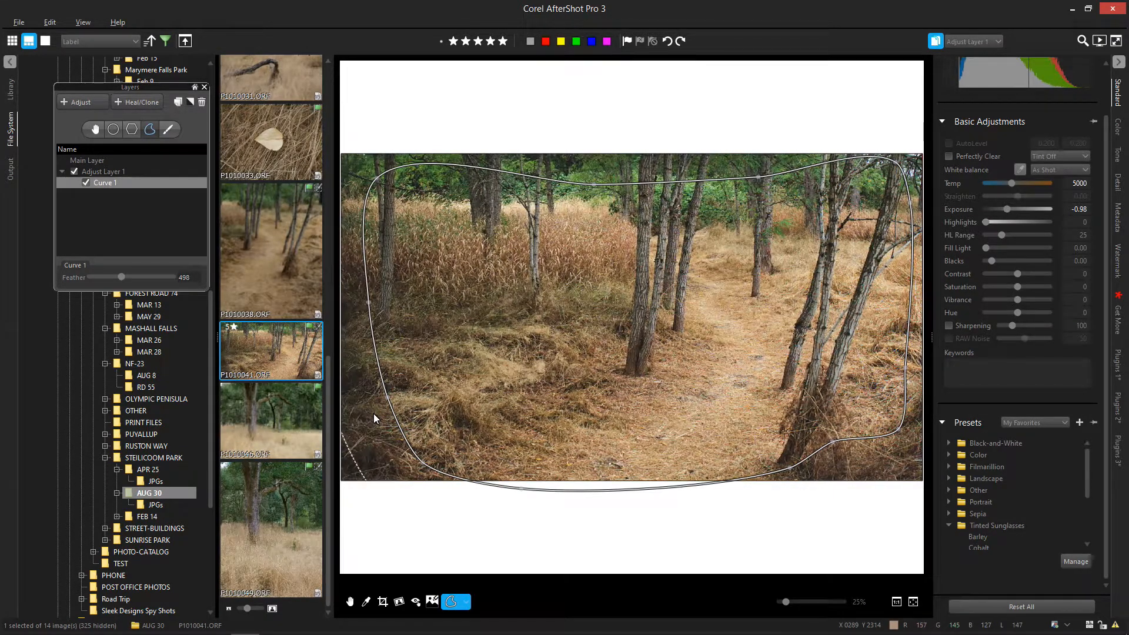
{"action": "scroll", "coordinate": [631, 342], "scroll_direction": "up", "scroll_amount": 9}
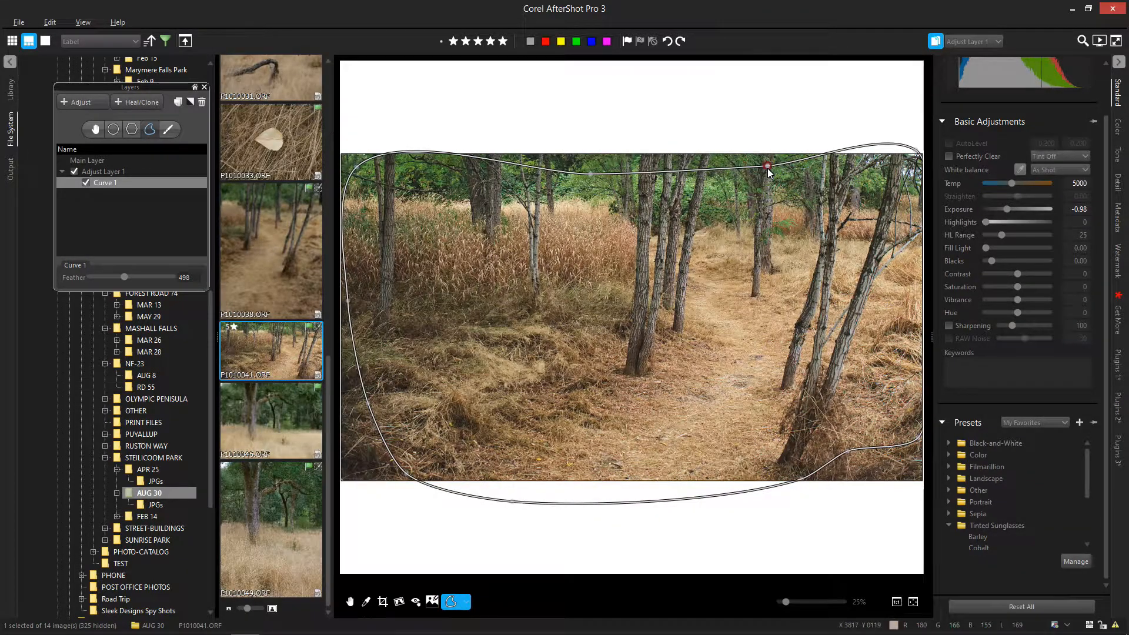
Reshape the region's upper boundary by moving its top points slightly upward and both upper corner points inward.
{"action": "left_click_drag", "start_coordinate": [766, 166], "coordinate": [742, 159]}
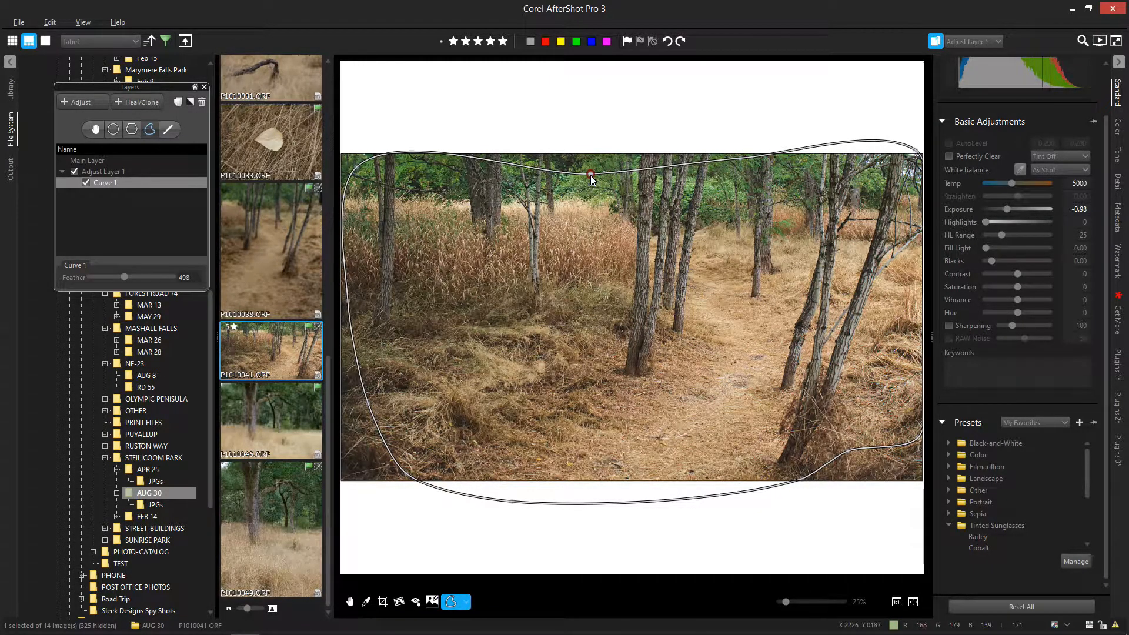
{"action": "mouse_move", "coordinate": [590, 174]}
{"action": "left_mouse_down"}
{"action": "mouse_move", "coordinate": [589, 196]}
{"action": "mouse_move", "coordinate": [576, 150]}
{"action": "mouse_move", "coordinate": [584, 170]}
{"action": "left_mouse_up"}
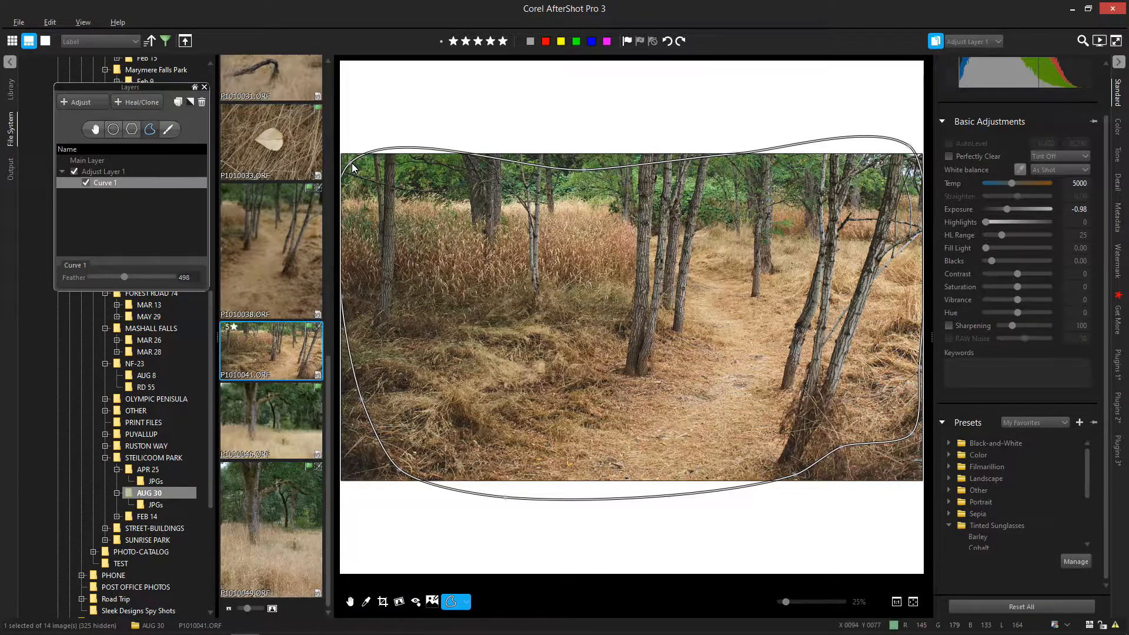
{"action": "left_click_drag", "start_coordinate": [347, 169], "coordinate": [357, 185]}
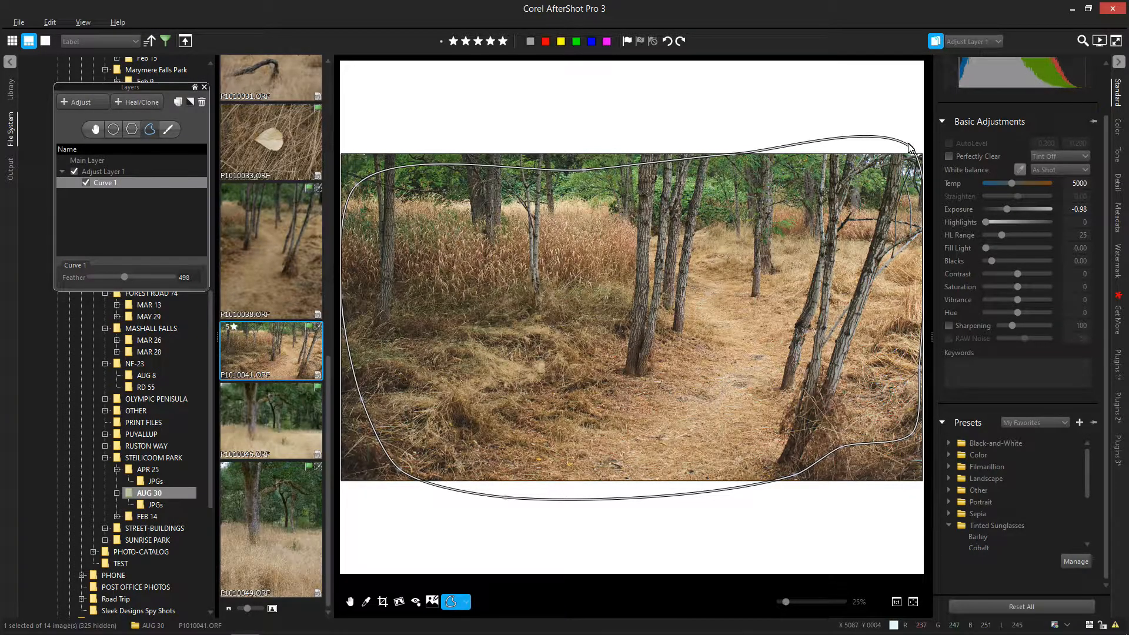
{"action": "left_click_drag", "start_coordinate": [903, 148], "coordinate": [903, 179]}
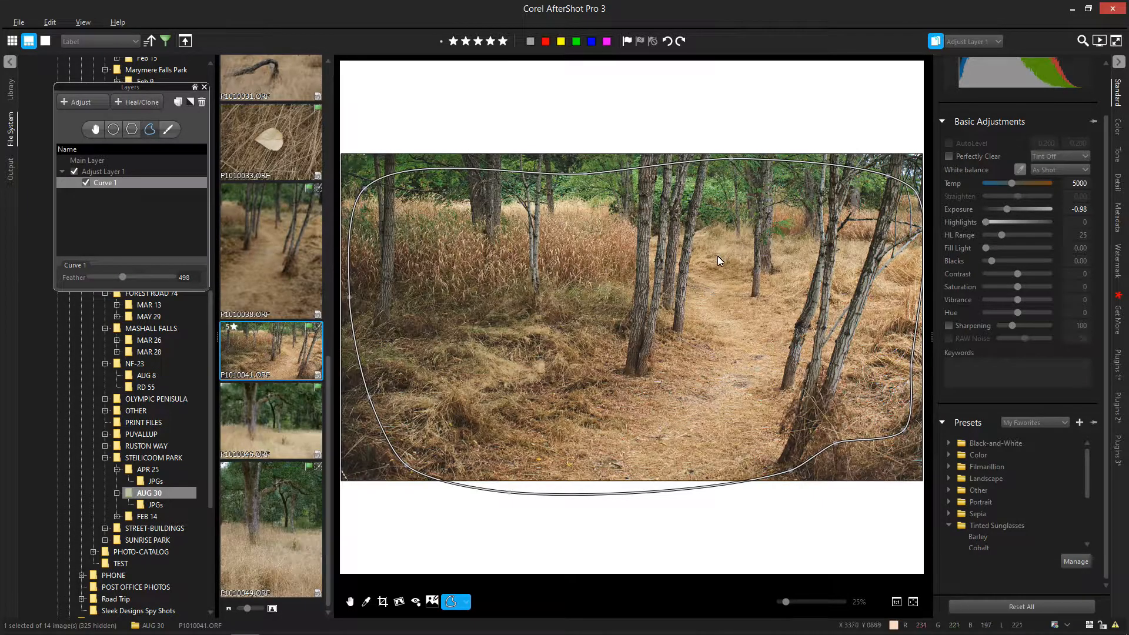
View the photo without the region outline, and move the curve's upper-left point slightly inward onto the tree trunk.
{"action": "left_click", "coordinate": [350, 601]}
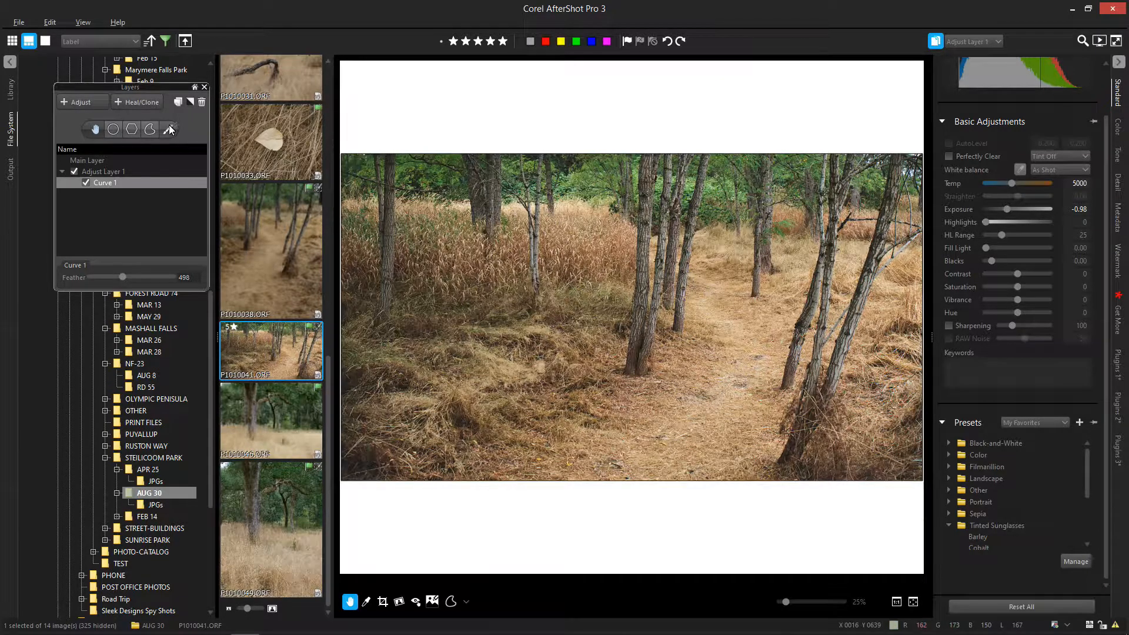
{"action": "left_click", "coordinate": [151, 128]}
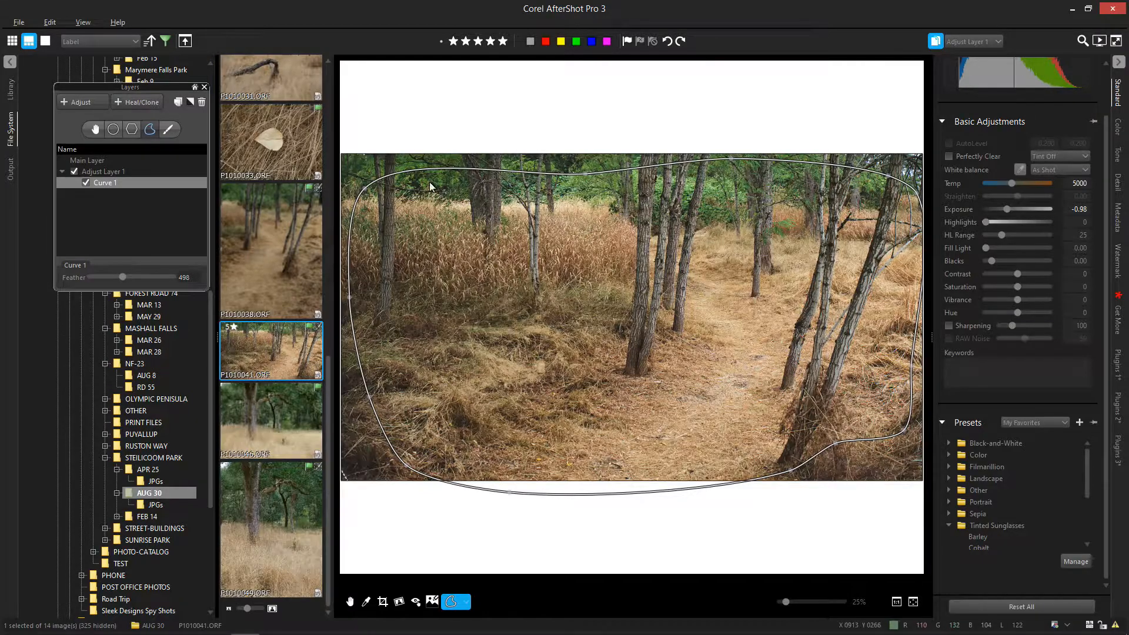
{"action": "left_click_drag", "start_coordinate": [365, 189], "coordinate": [416, 216]}
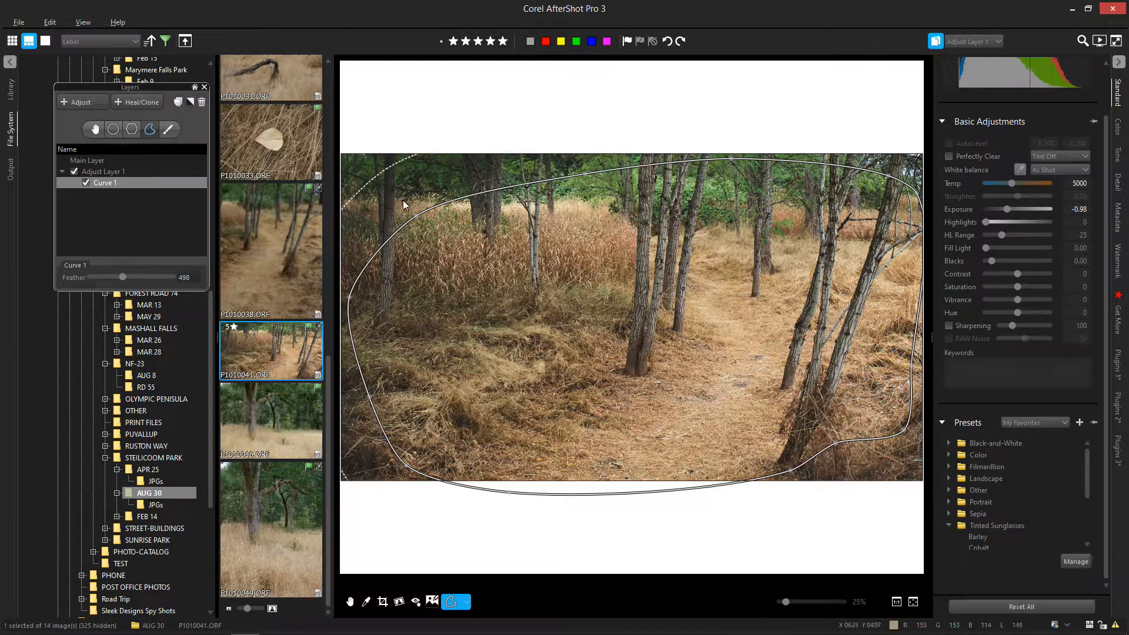
{"action": "left_click_drag", "start_coordinate": [416, 218], "coordinate": [385, 201]}
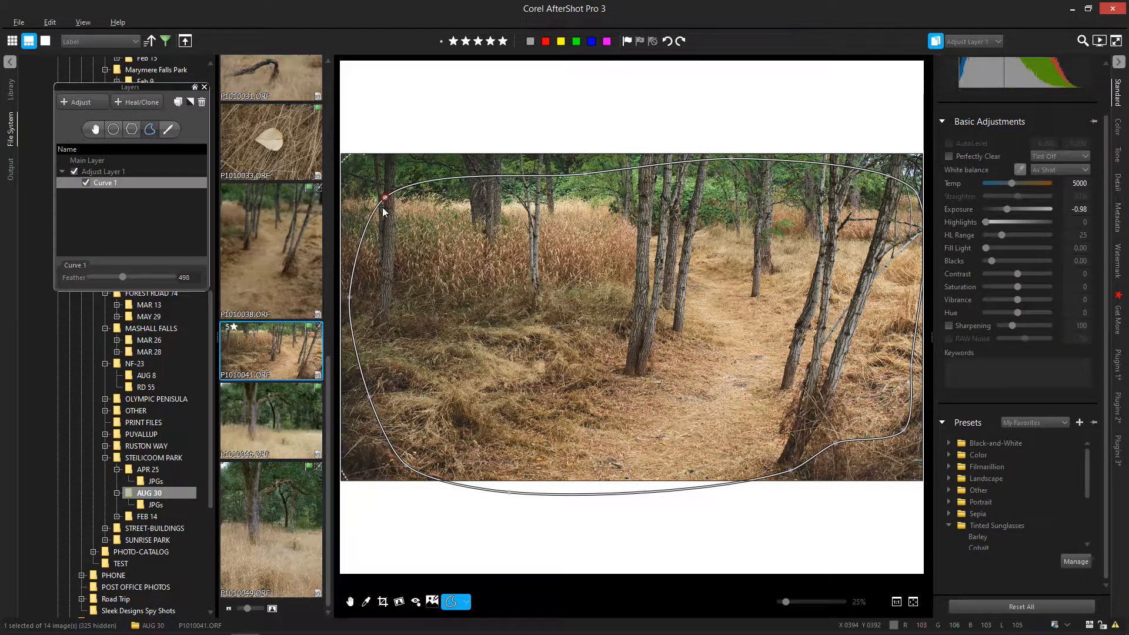
Shift the layer's midtone marker slightly toward the shadows and hide the region outline with the pan tool.
{"action": "left_click", "coordinate": [1118, 127]}
{"action": "left_click_drag", "start_coordinate": [1018, 176], "coordinate": [1010, 175]}
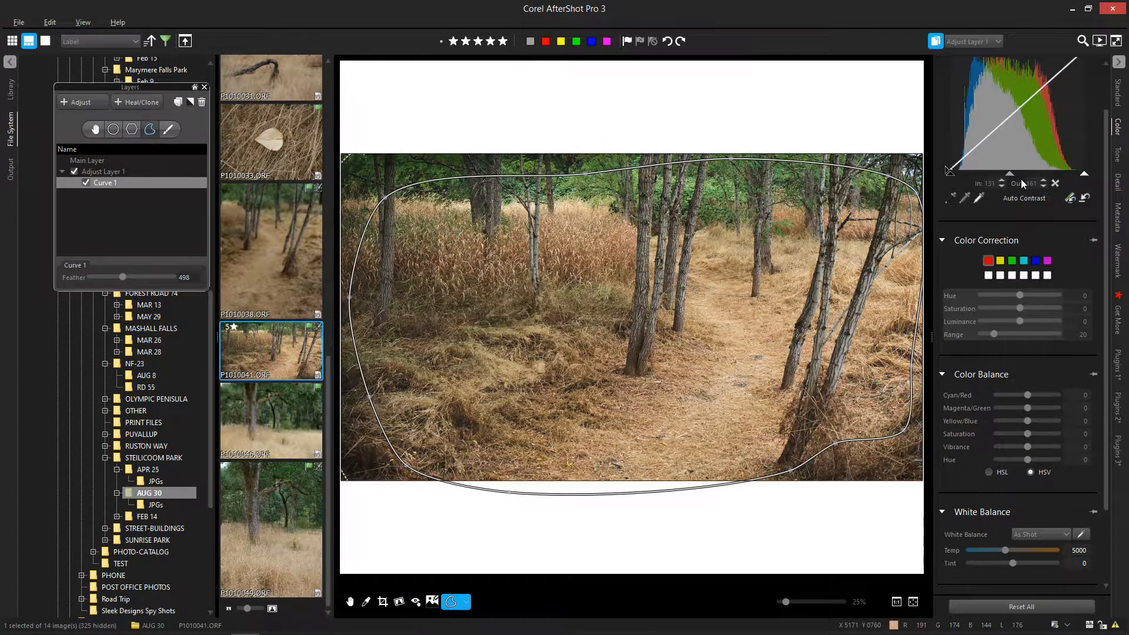
{"action": "left_click", "coordinate": [349, 601]}
Compare the photo with and without the curve vignette by switching Adjust Layer 1 off and on.
{"action": "left_click", "coordinate": [76, 170]}
{"action": "left_click", "coordinate": [76, 170]}
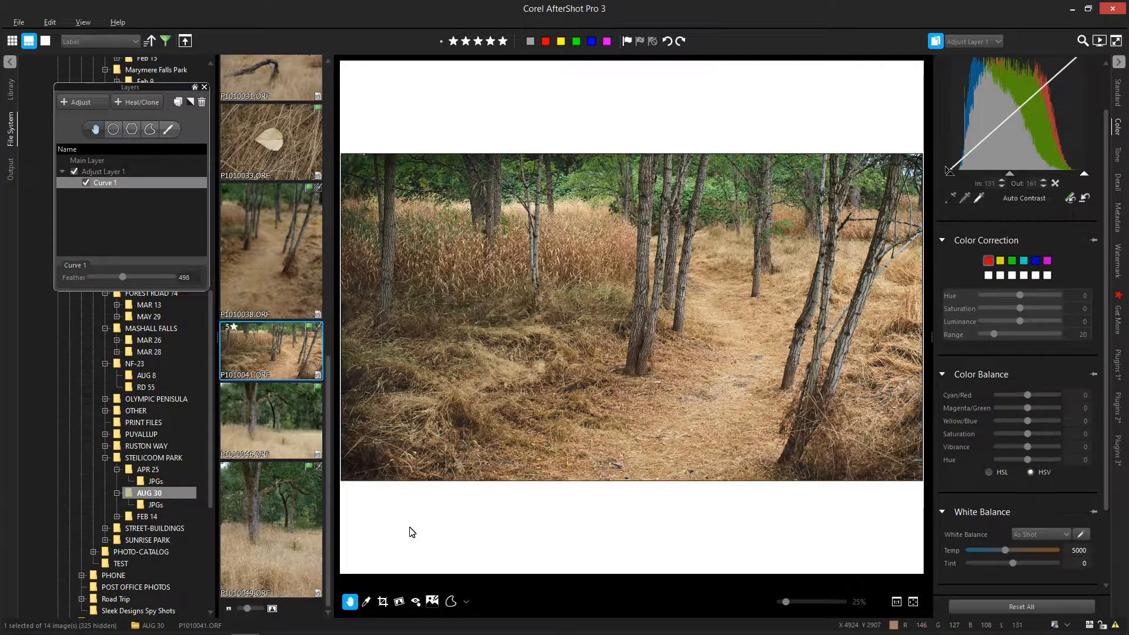
{"action": "left_click", "coordinate": [73, 172]}
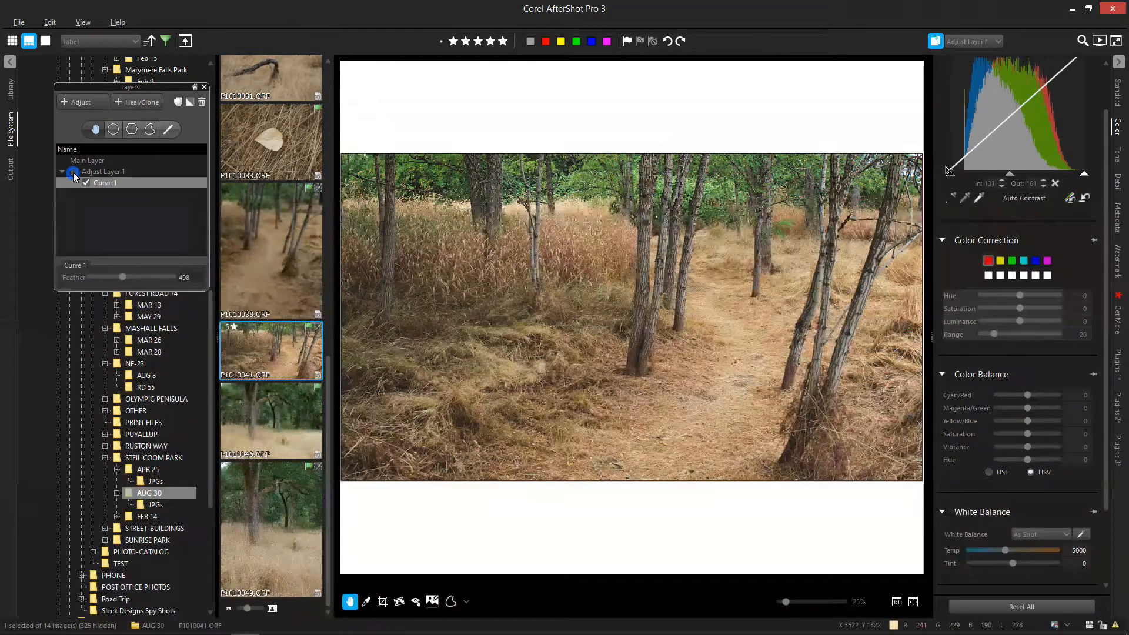
{"action": "left_click", "coordinate": [74, 172]}
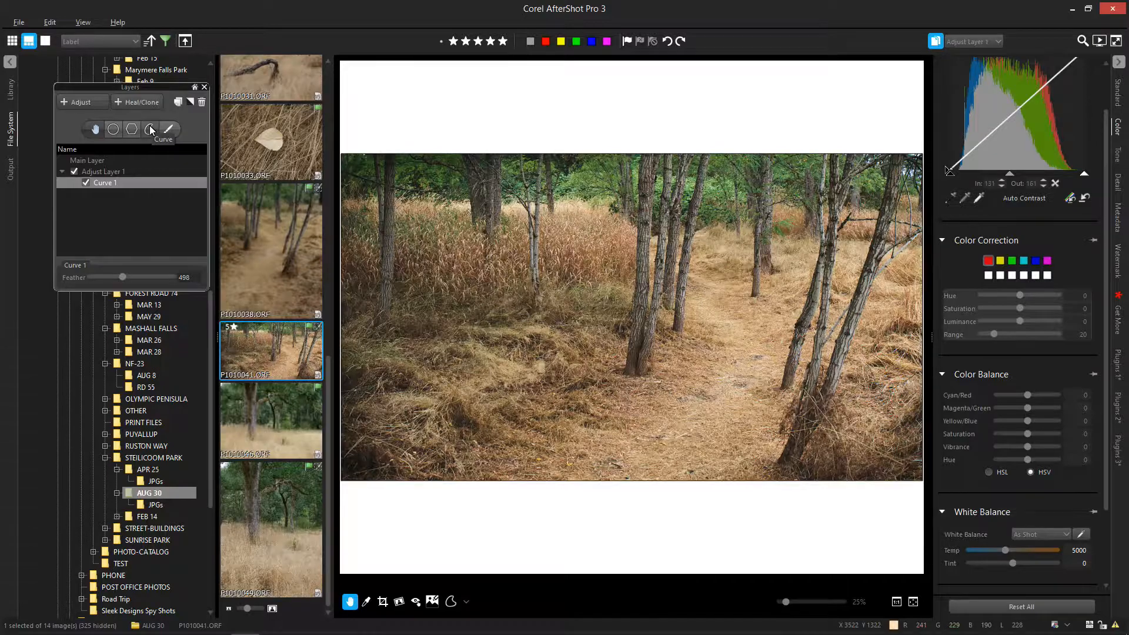
{"action": "left_click", "coordinate": [191, 101]}
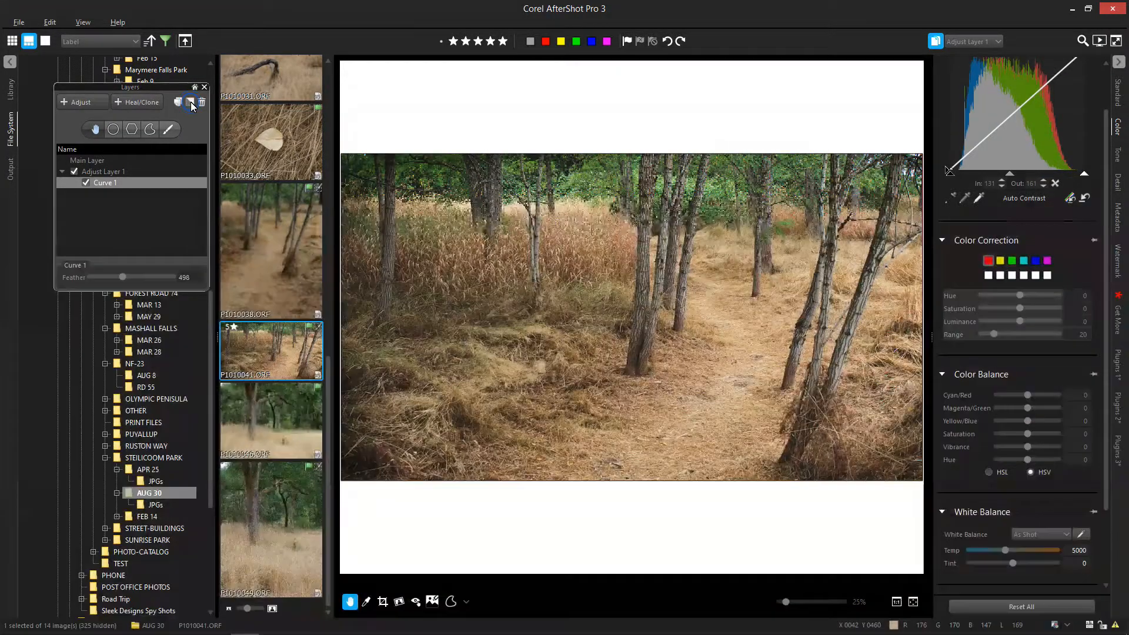